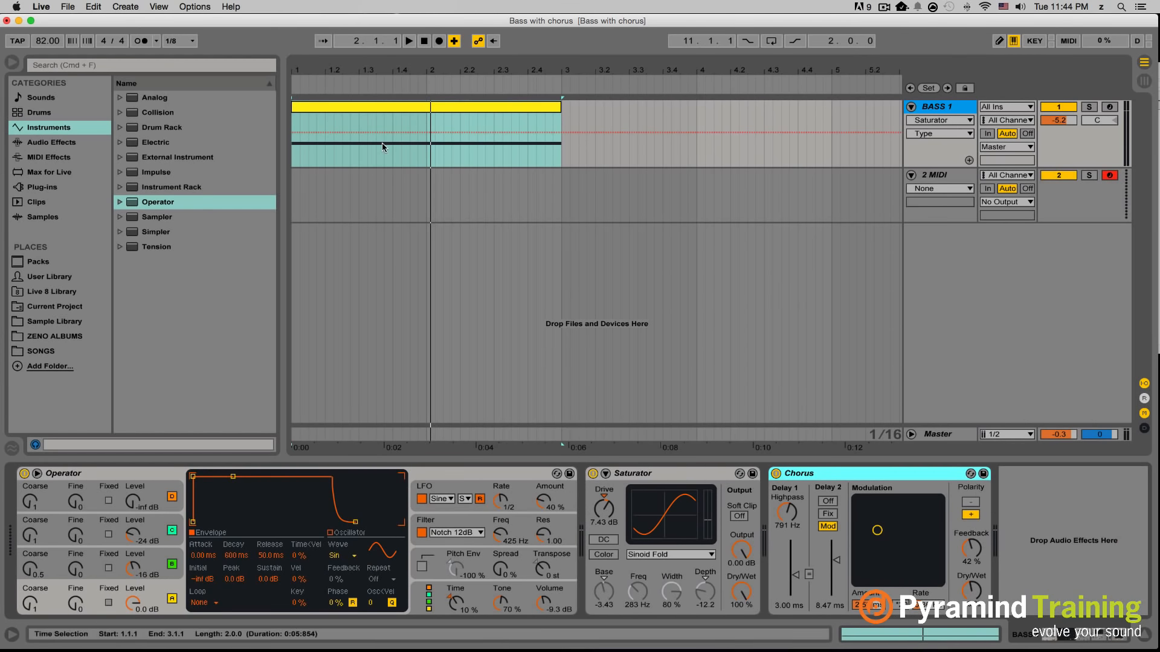
Load the Operator instrument onto the empty second MIDI track and set its oscillator B waveform to Saw D.
left_click_drag(153, 203, 956, 178)
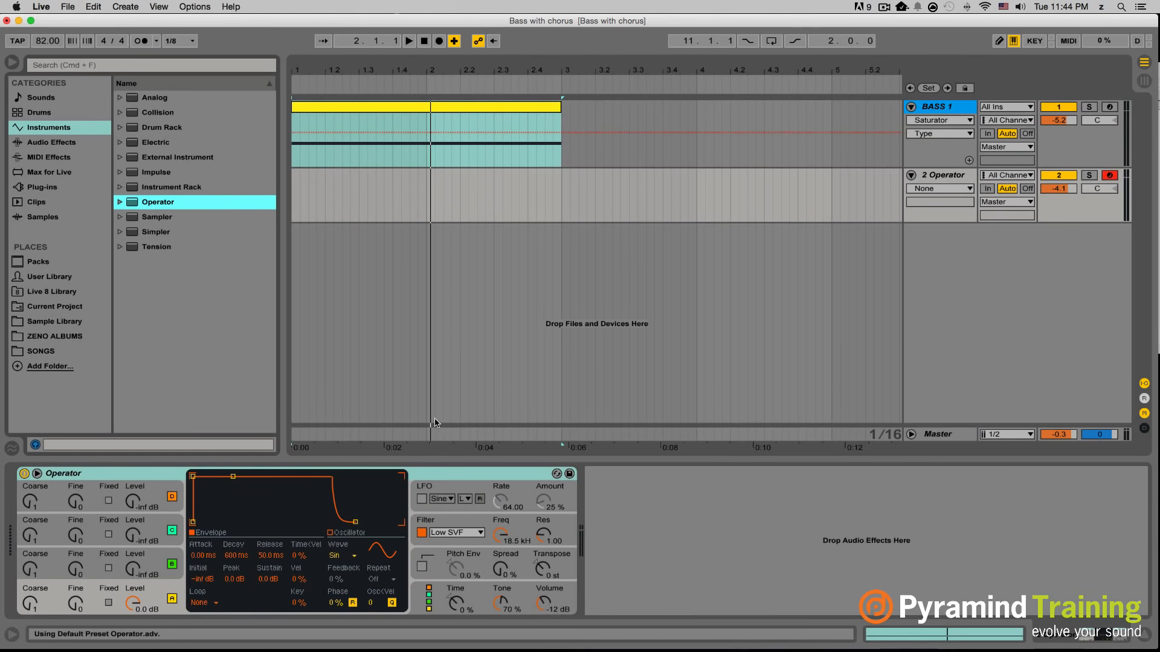
left_click(115, 475)
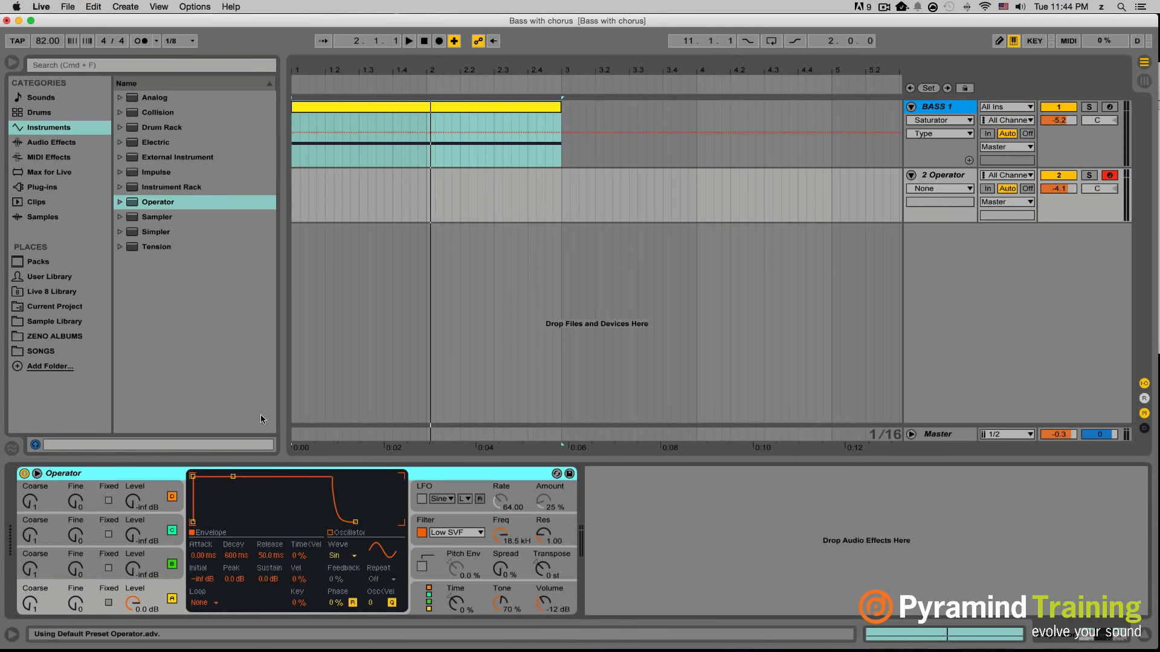
left_click(157, 571)
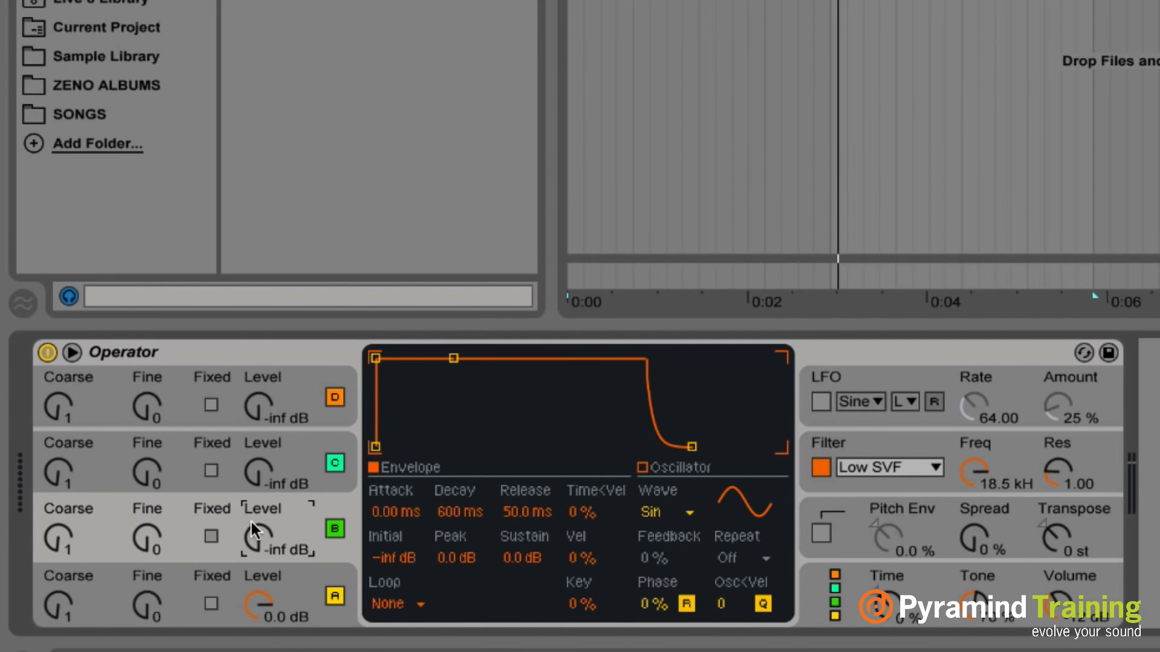
left_click(664, 513)
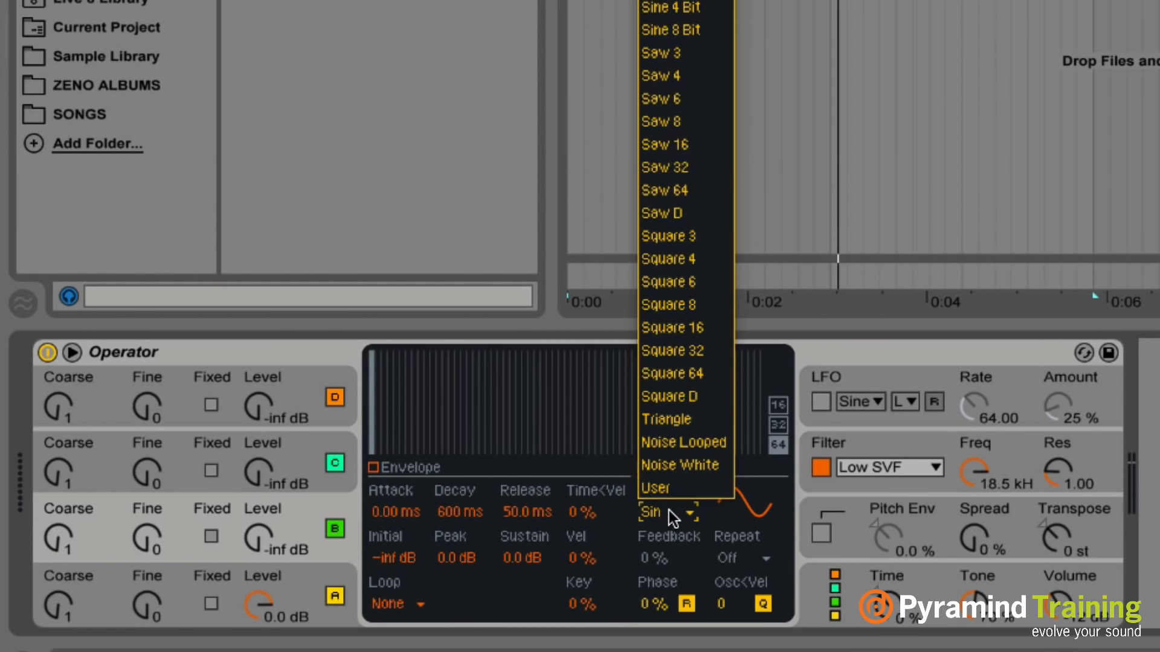
left_click(697, 216)
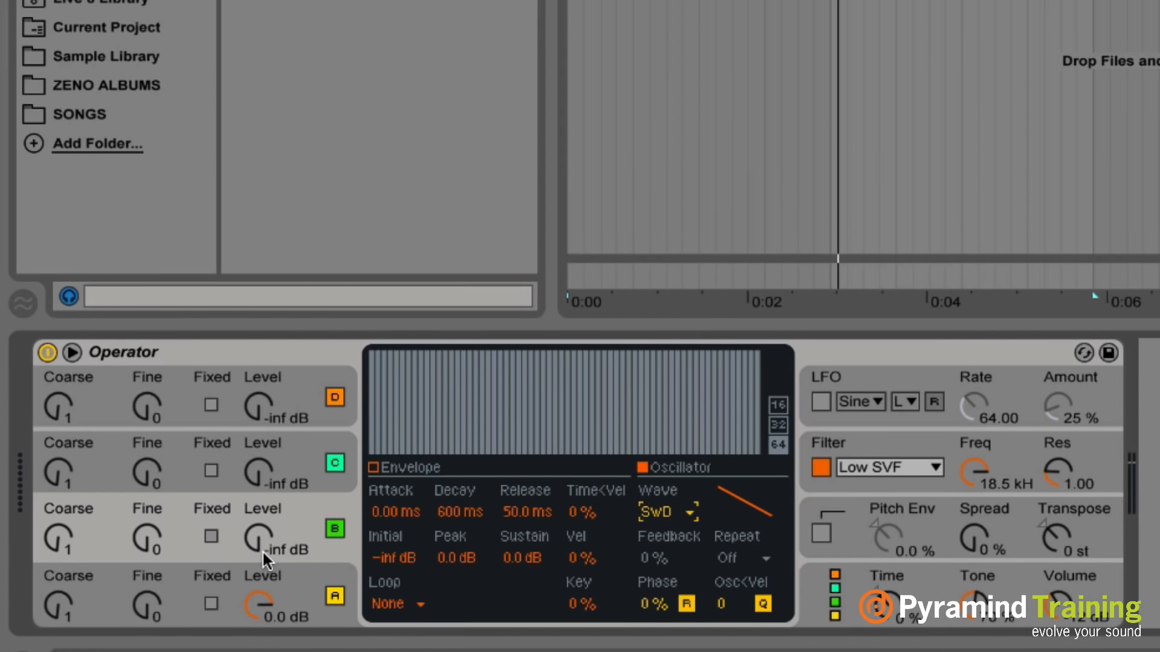
Raise oscillator B's level to -19 dB in Operator.
left_click_drag(261, 541, 260, 496)
left_click(306, 582)
left_click(308, 538)
left_click_drag(264, 536, 264, 527)
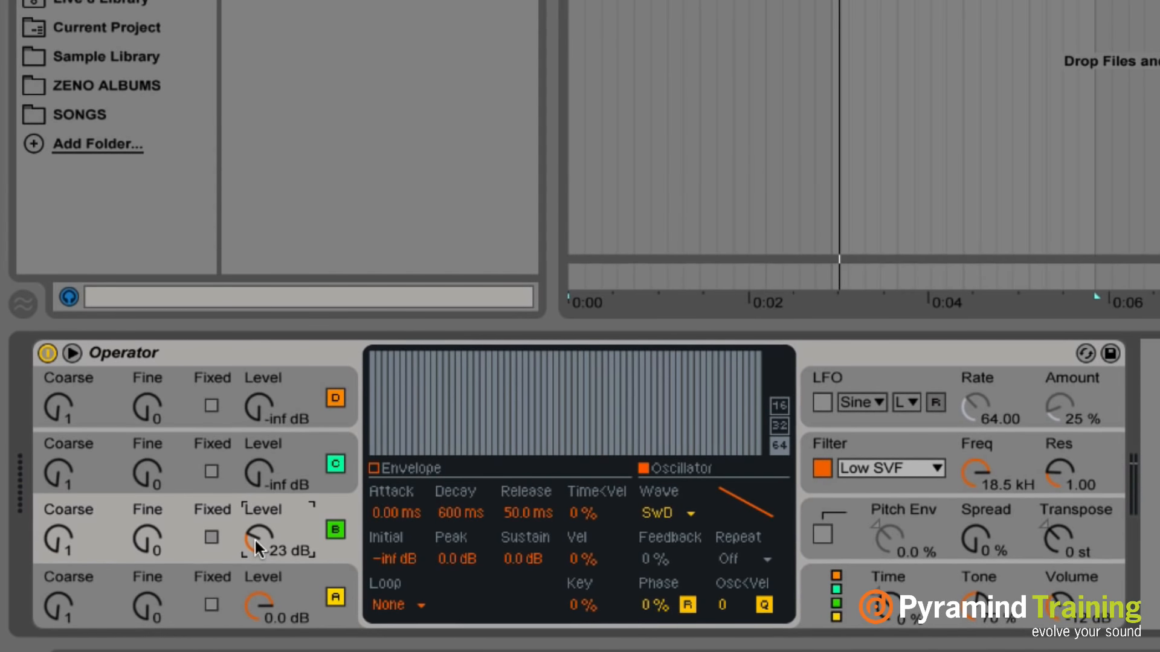
left_click_drag(254, 538, 254, 534)
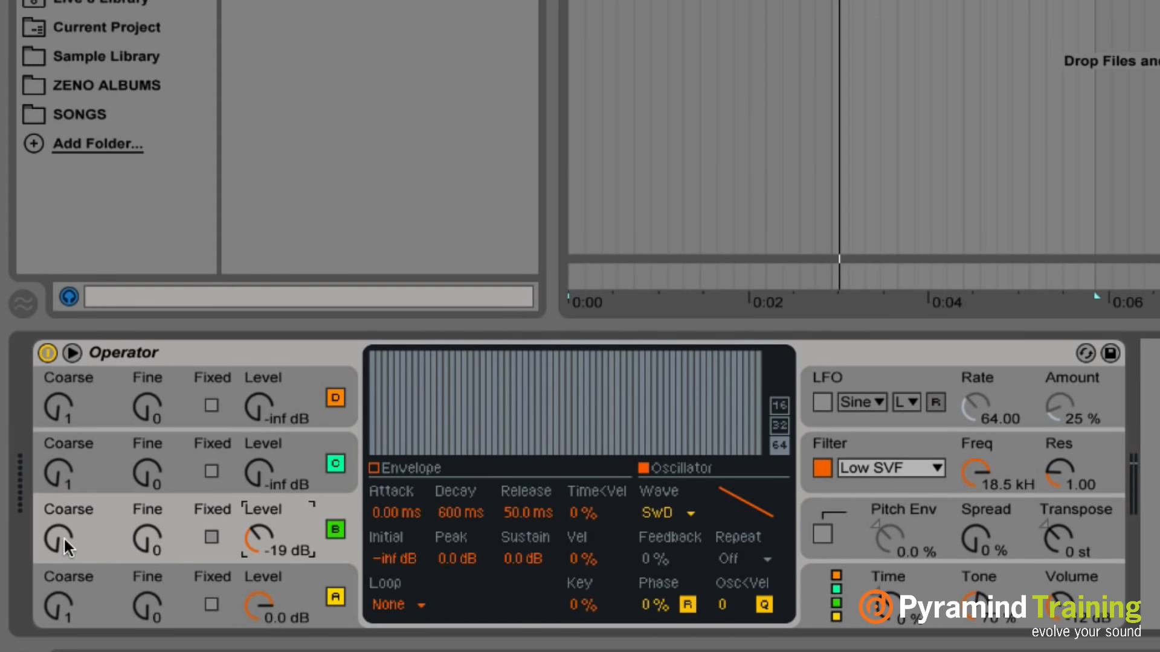
Set oscillator B's coarse tuning to 0.5 and raise oscillator C's level to -24 dB.
left_click_drag(60, 535, 61, 541)
left_click(261, 539)
left_click(263, 479)
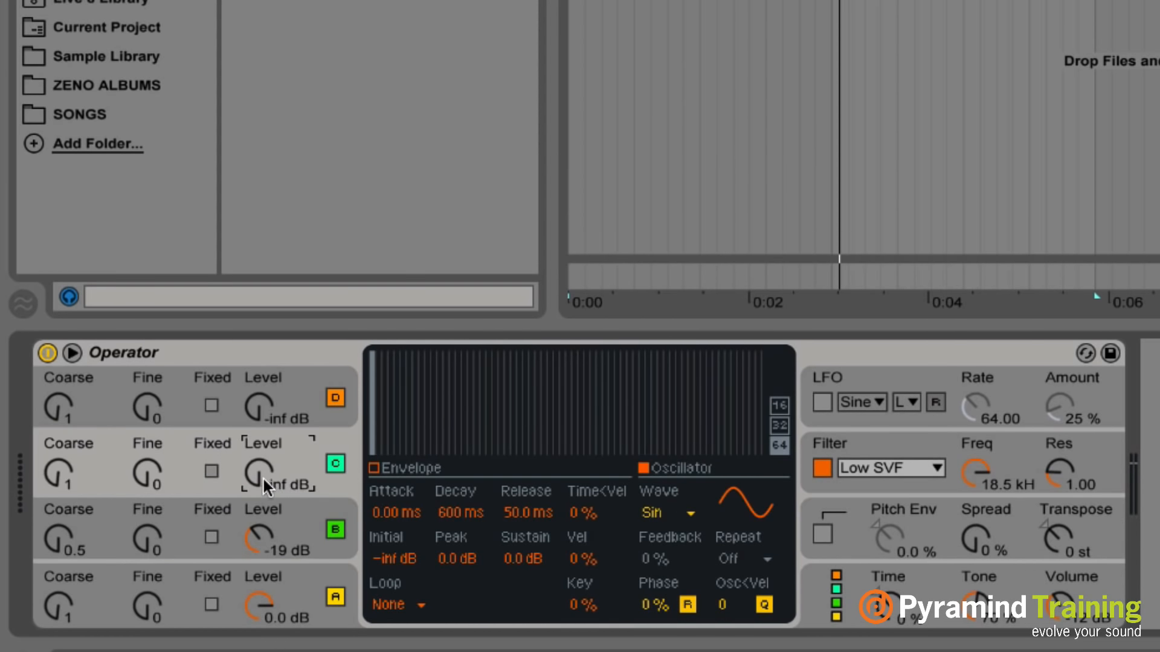
mouse_move(262, 476)
left_mouse_down()
mouse_move(262, 447)
mouse_move(262, 466)
left_mouse_up()
Change Operator's filter type to Notch 12dB and lower its frequency to 639 Hz.
left_click(846, 440)
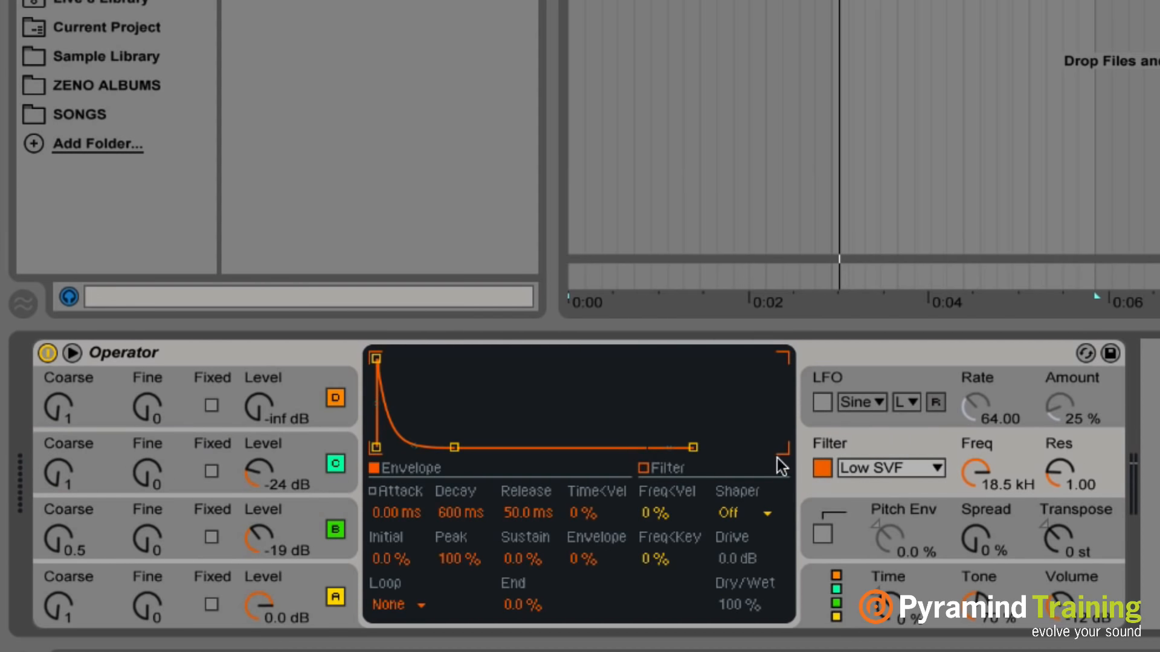
left_click(912, 465)
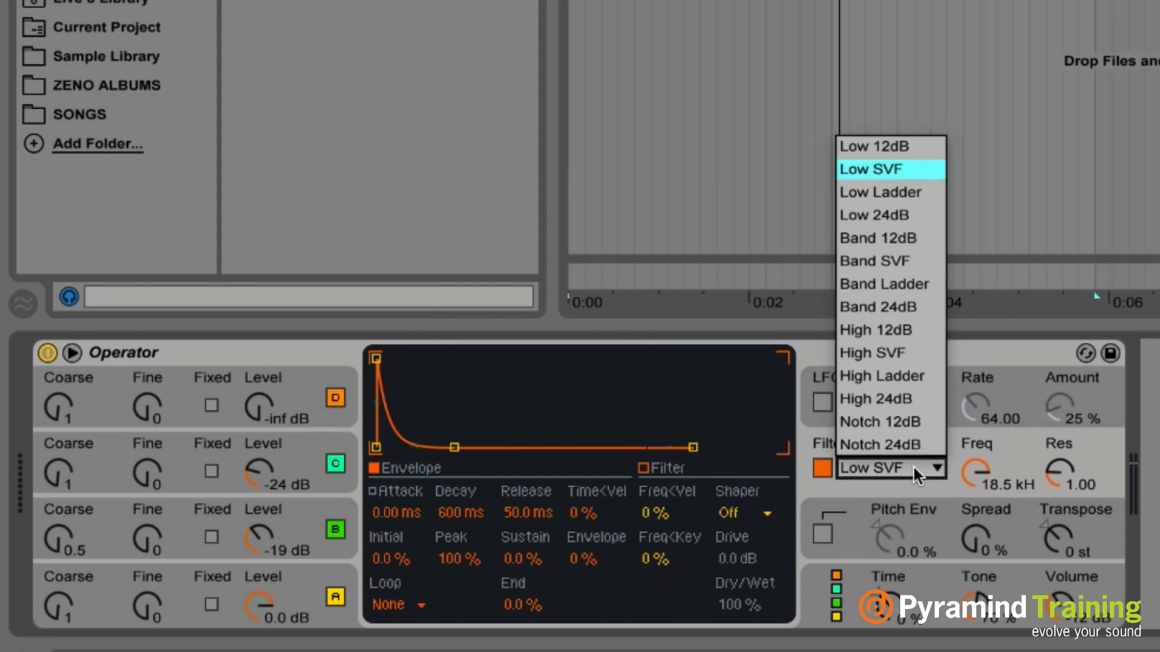
left_click(910, 425)
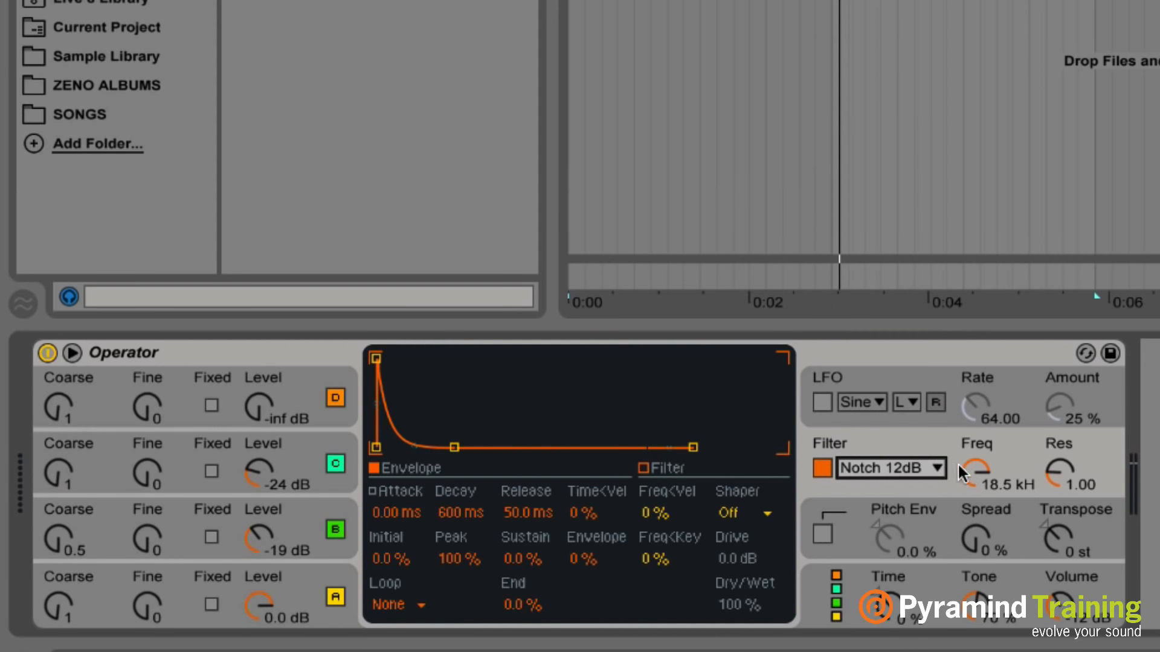
left_click(979, 471)
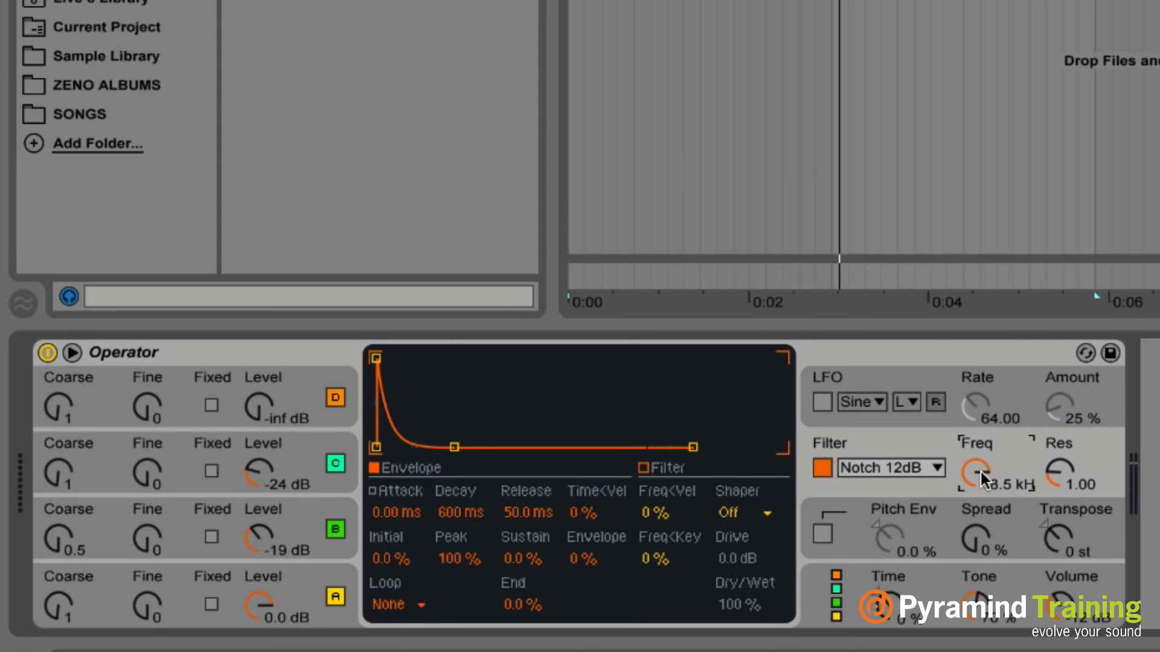
left_click_drag(979, 469, 980, 525)
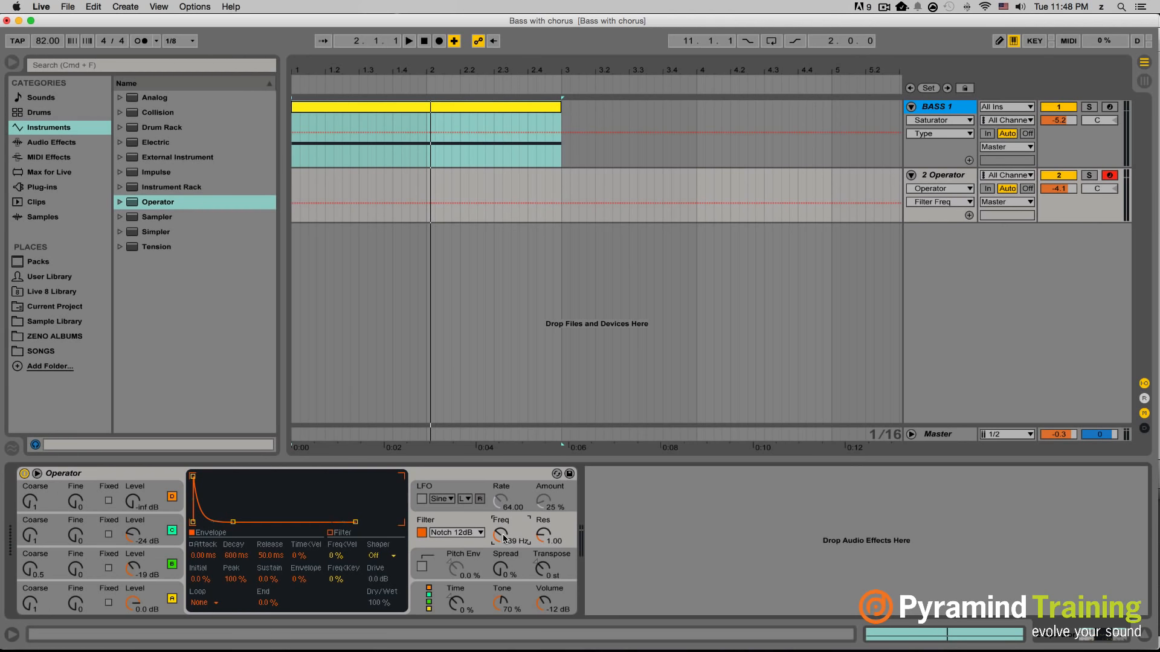
Enable Operator's LFO with the filter as its destination and lower the filter frequency to 521 Hz.
left_click(422, 499)
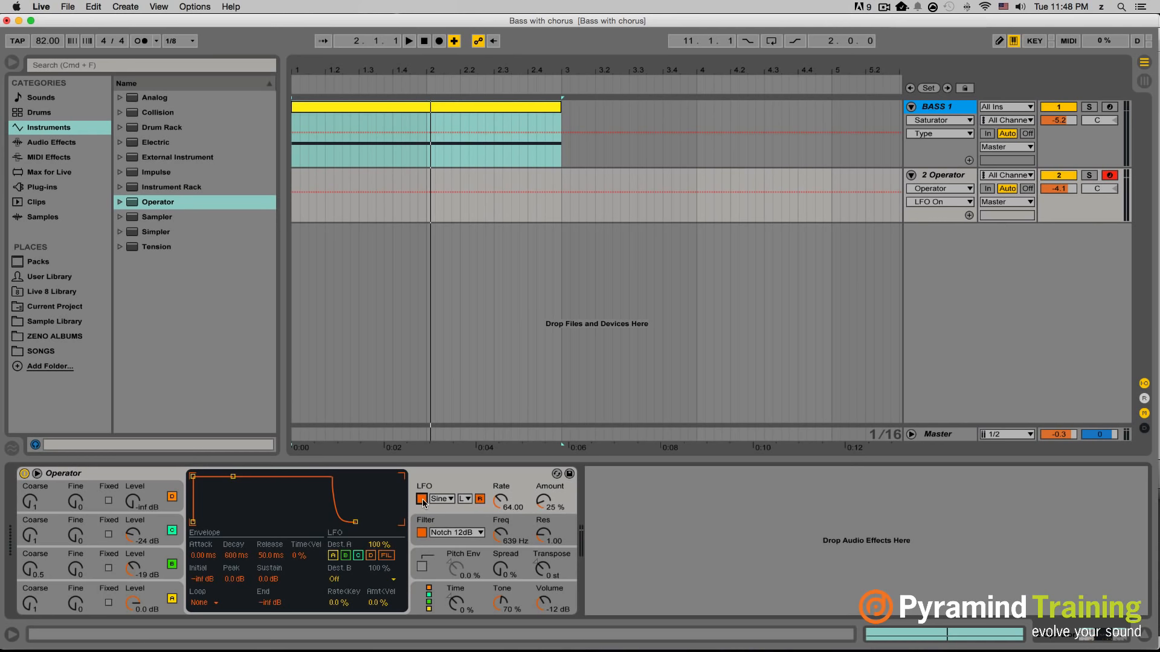
left_click(386, 556)
left_click_drag(496, 537, 496, 551)
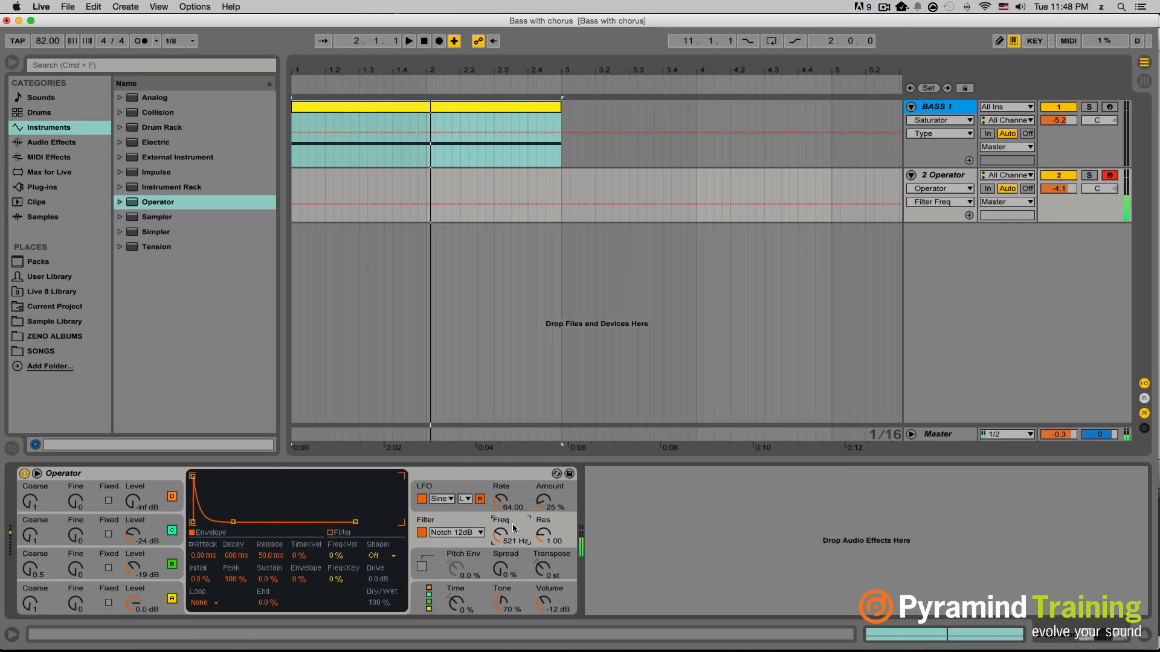
Refine the filter modulation with an LFO amount of 39 %, an LFO rate of 54.57 and a filter frequency of 471 Hz.
left_click_drag(549, 505, 550, 496)
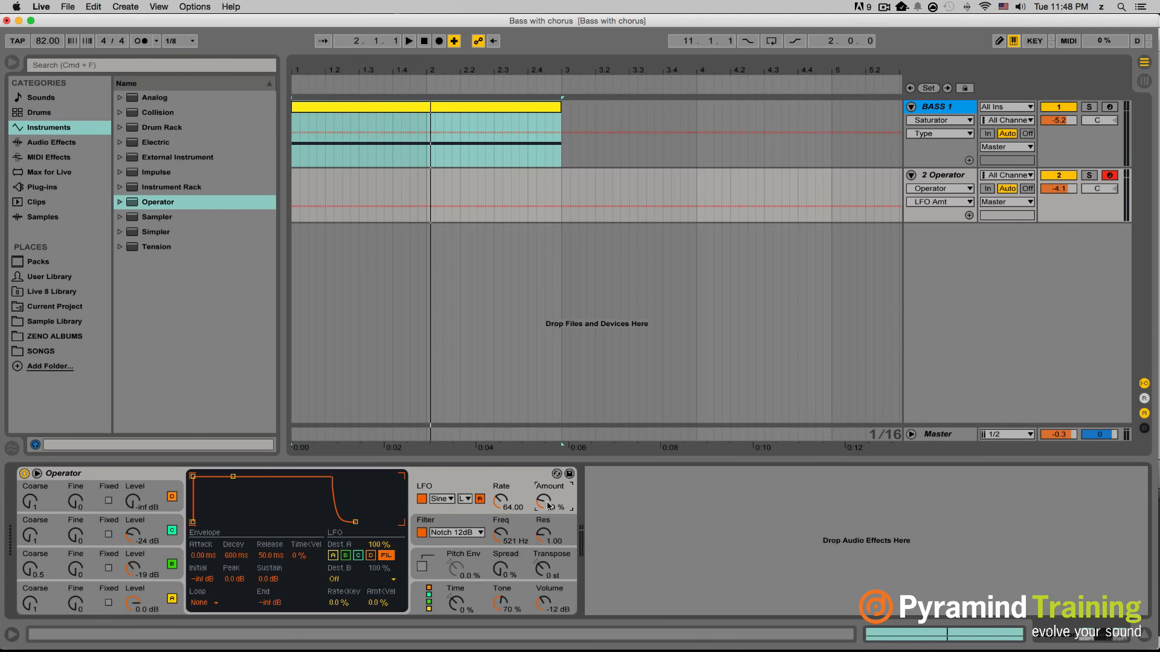
left_click(501, 504)
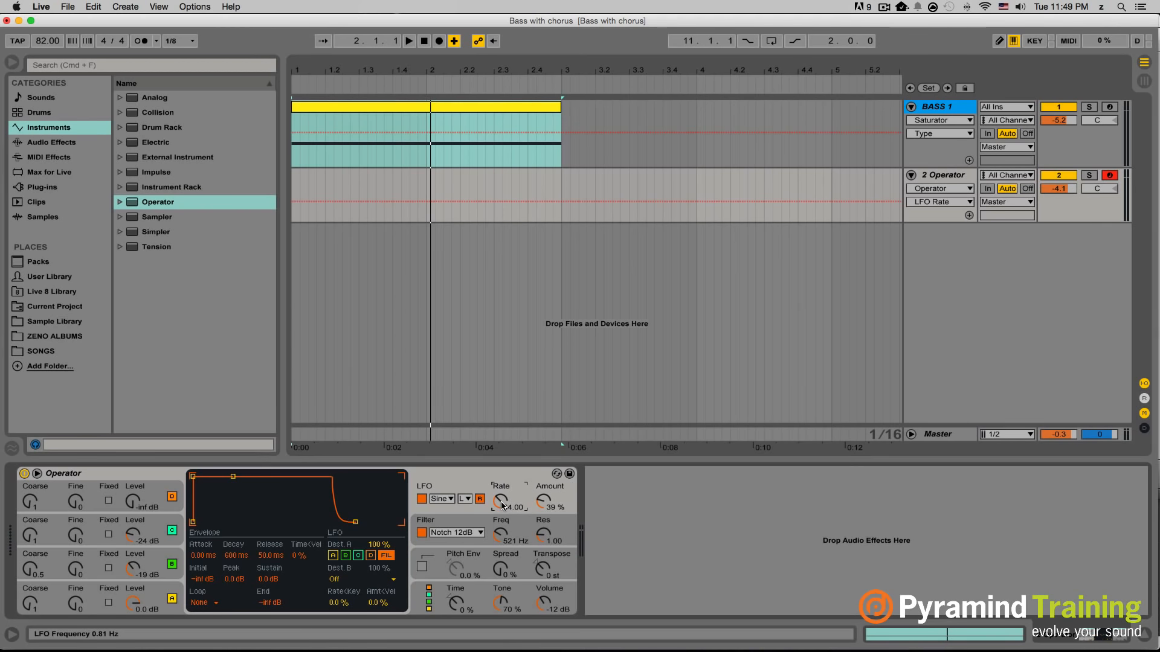
mouse_move(501, 506)
left_mouse_down()
mouse_move(501, 493)
mouse_move(501, 510)
left_mouse_up()
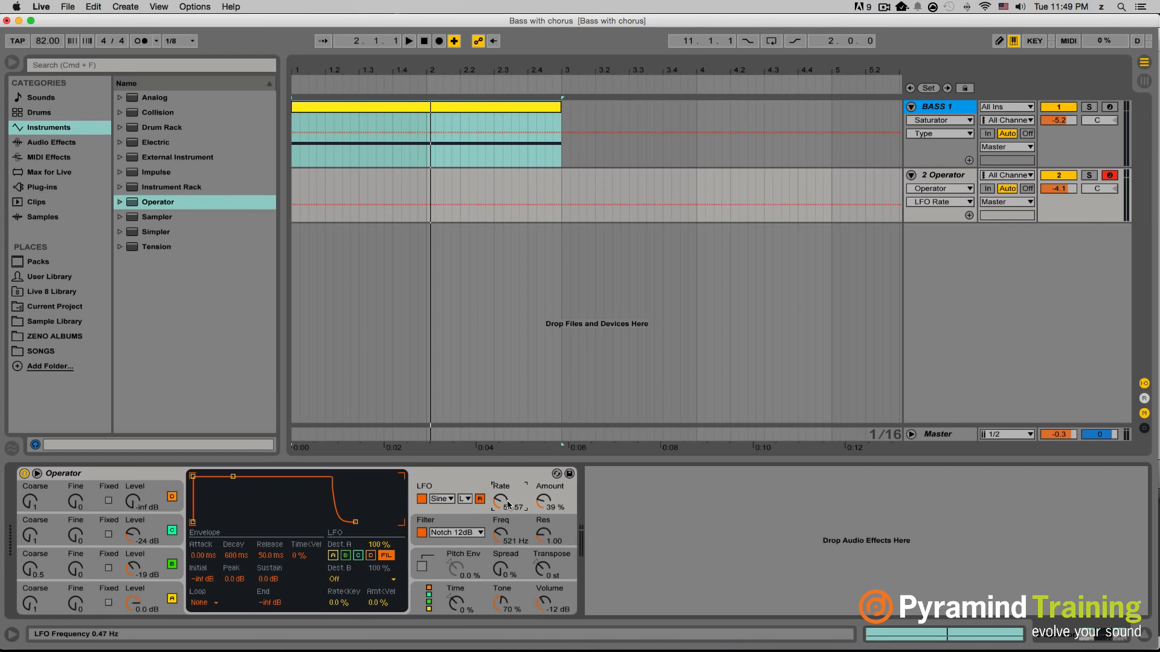
left_click_drag(501, 534, 501, 541)
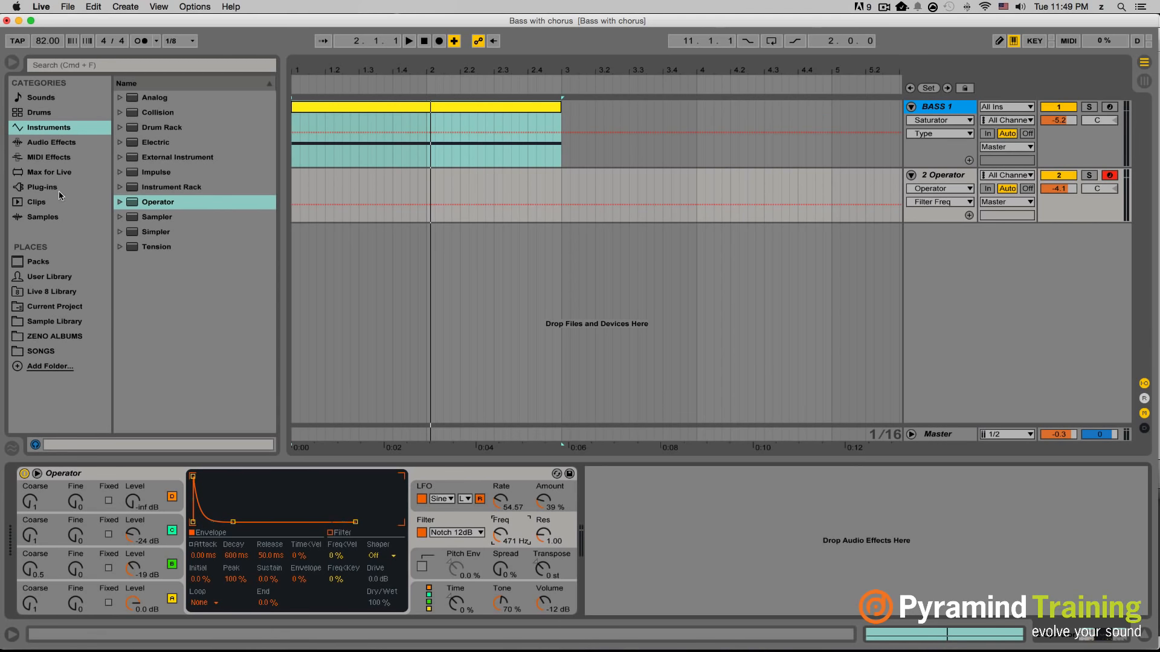
Add the Saturator audio effect after Operator on the second track.
left_click(65, 145)
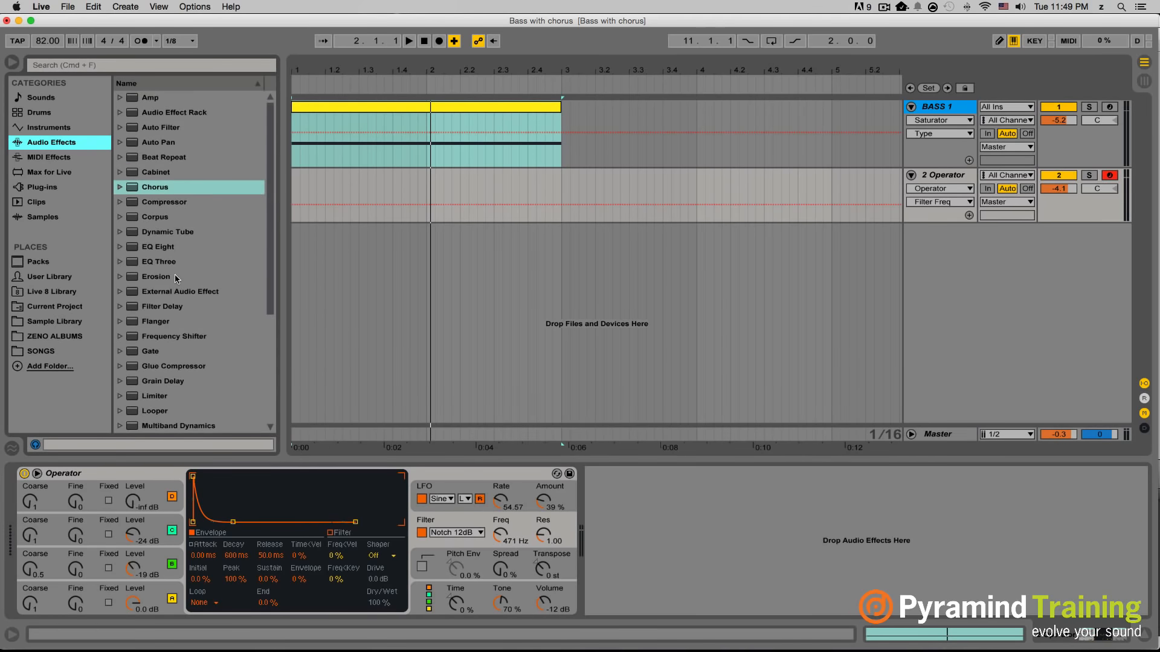
scroll(175, 274, "down", 5)
left_click_drag(159, 365, 626, 513)
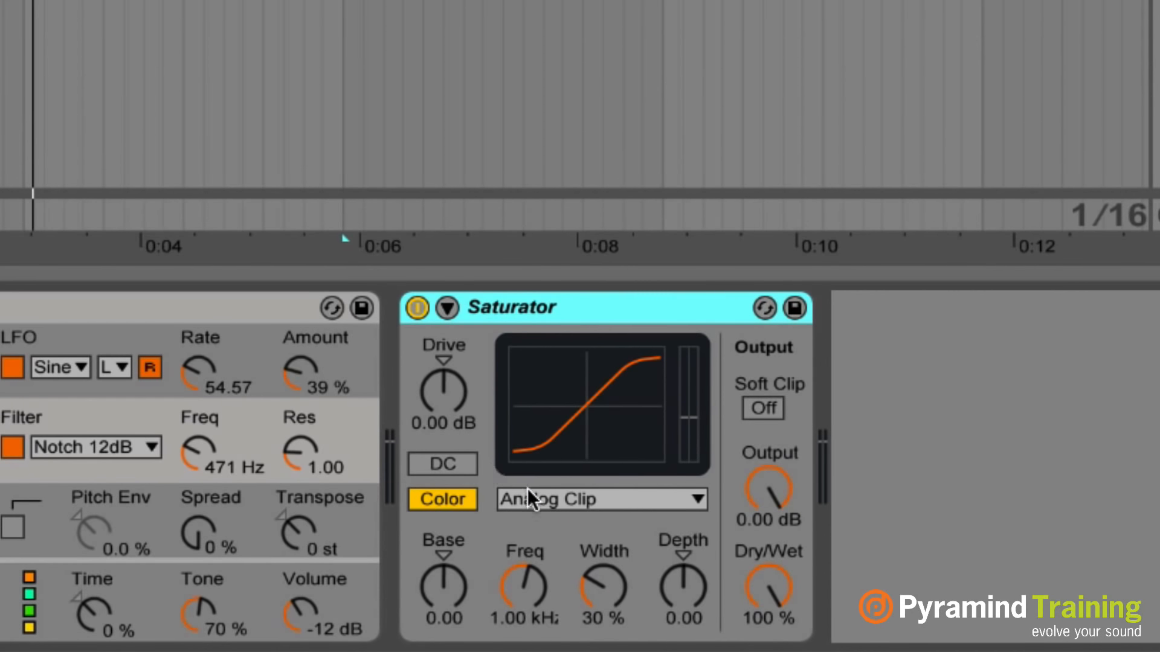
Set the Saturator's curve to Sinoid Fold and its drive to 7.43 dB.
left_click(540, 498)
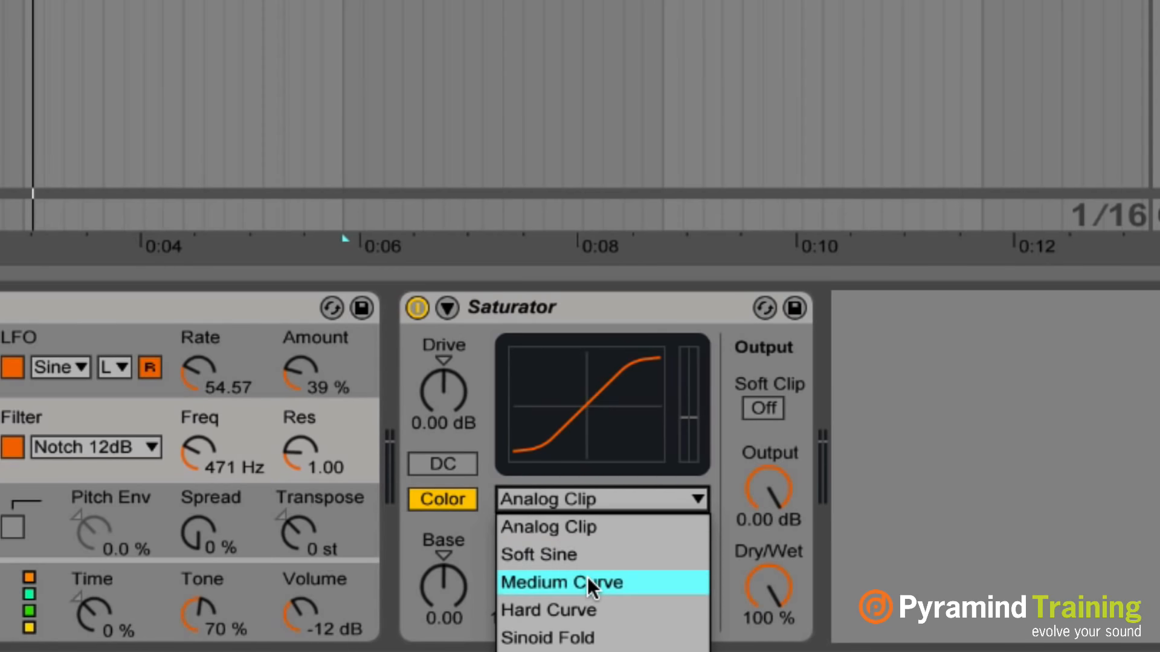
left_click(598, 637)
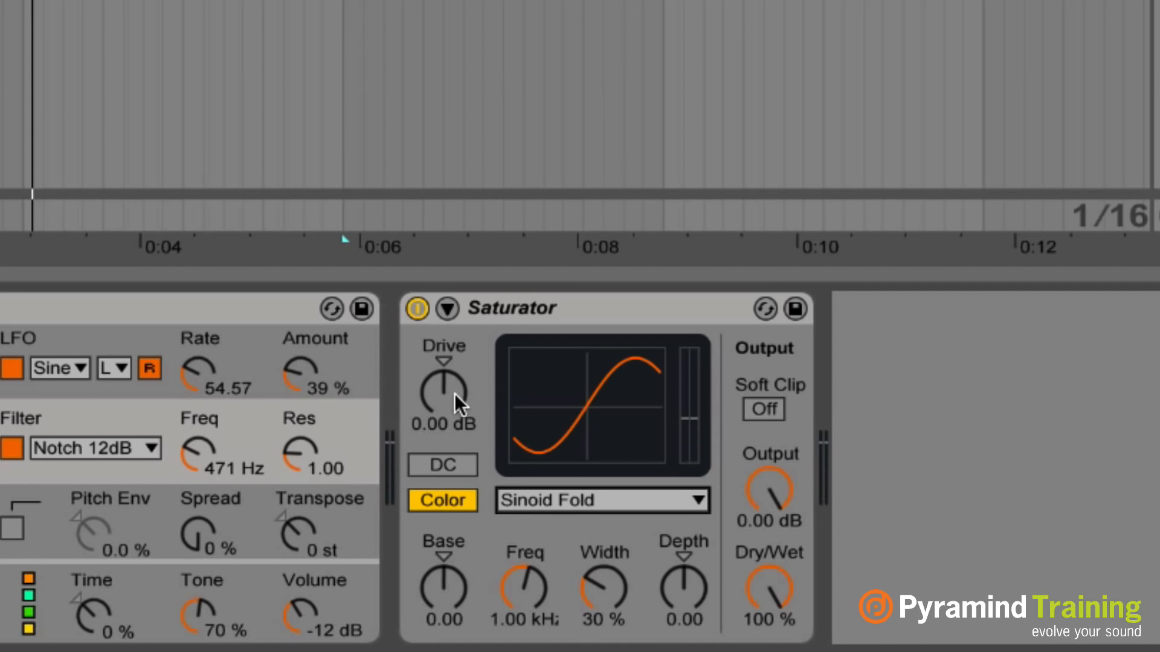
left_click_drag(454, 393, 454, 353)
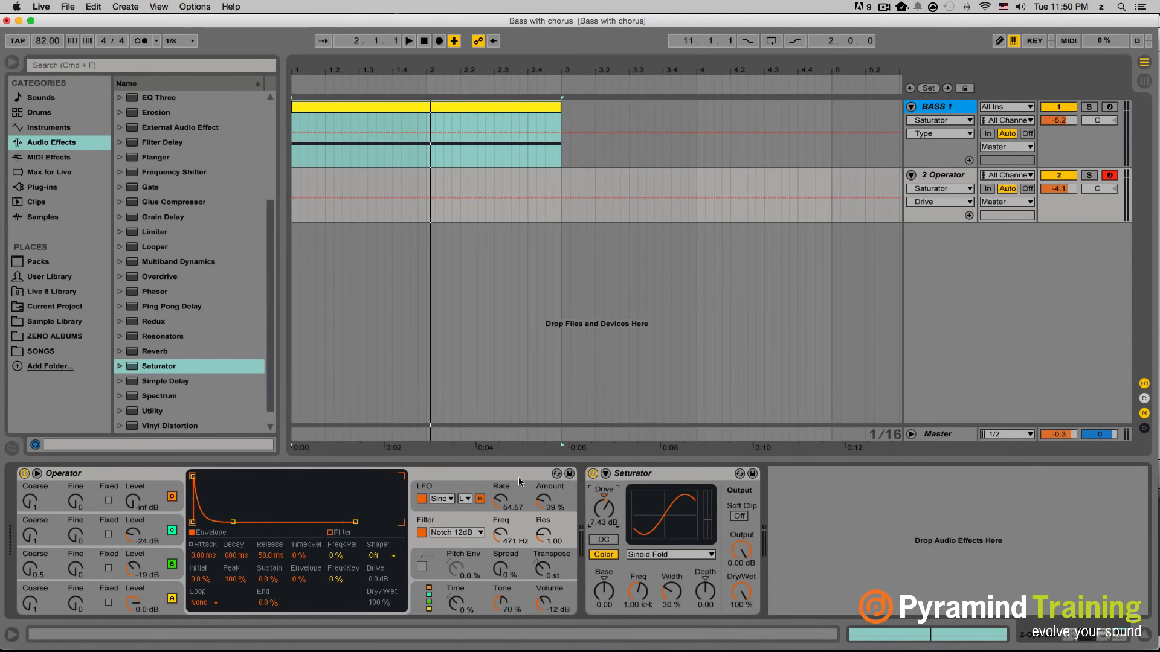
Add the Chorus audio effect after the Saturator and briefly bypass it to compare the sound.
scroll(220, 292, "up", 3)
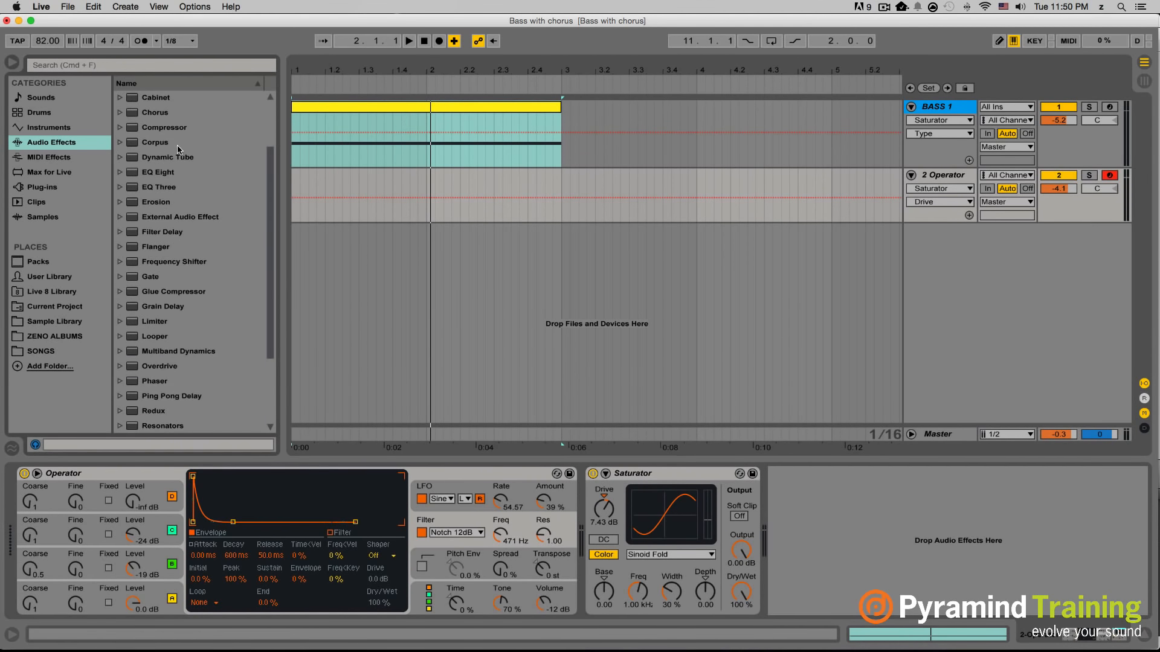
scroll(164, 142, "up", 1)
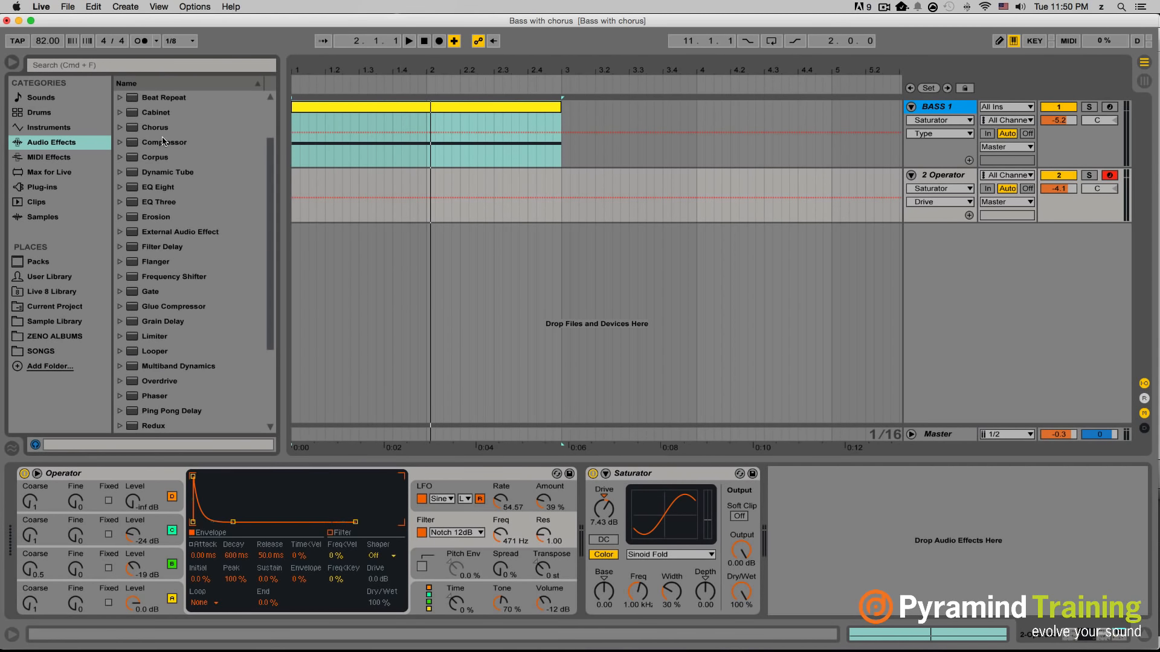
left_click_drag(162, 128, 839, 518)
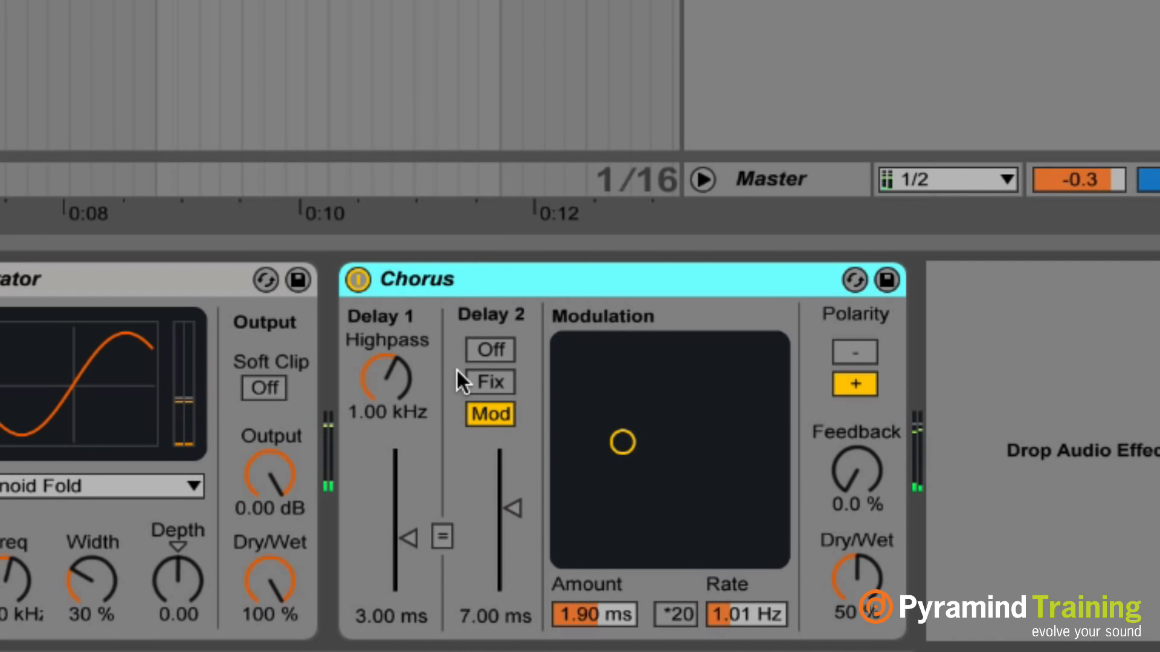
left_click(360, 287)
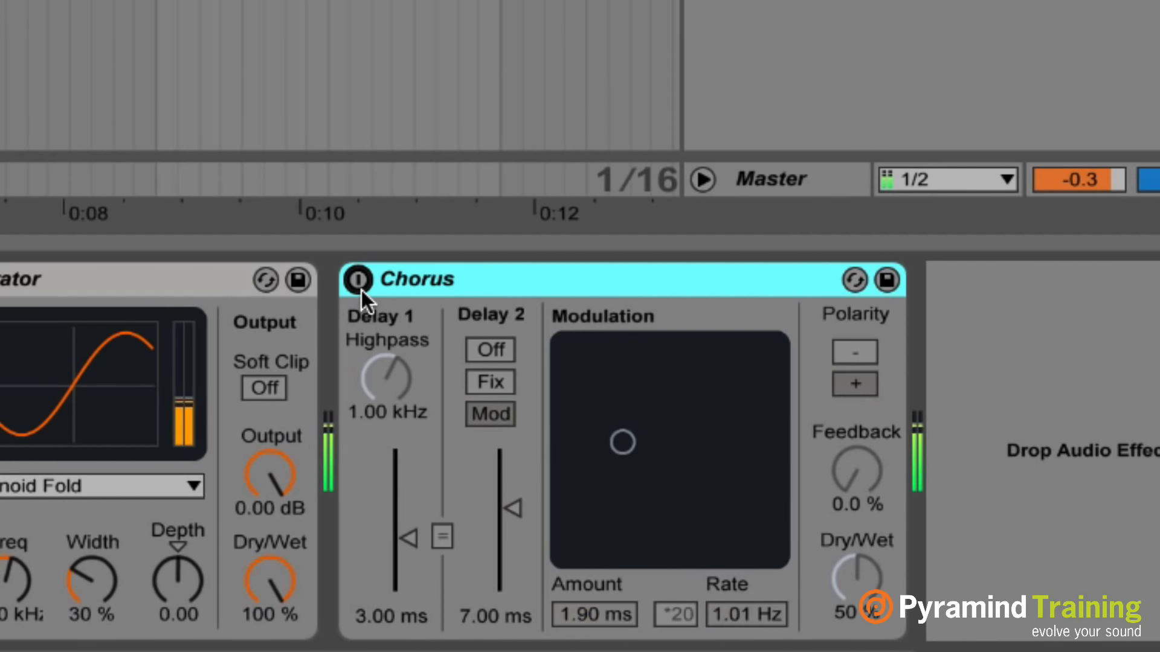
left_click(361, 290)
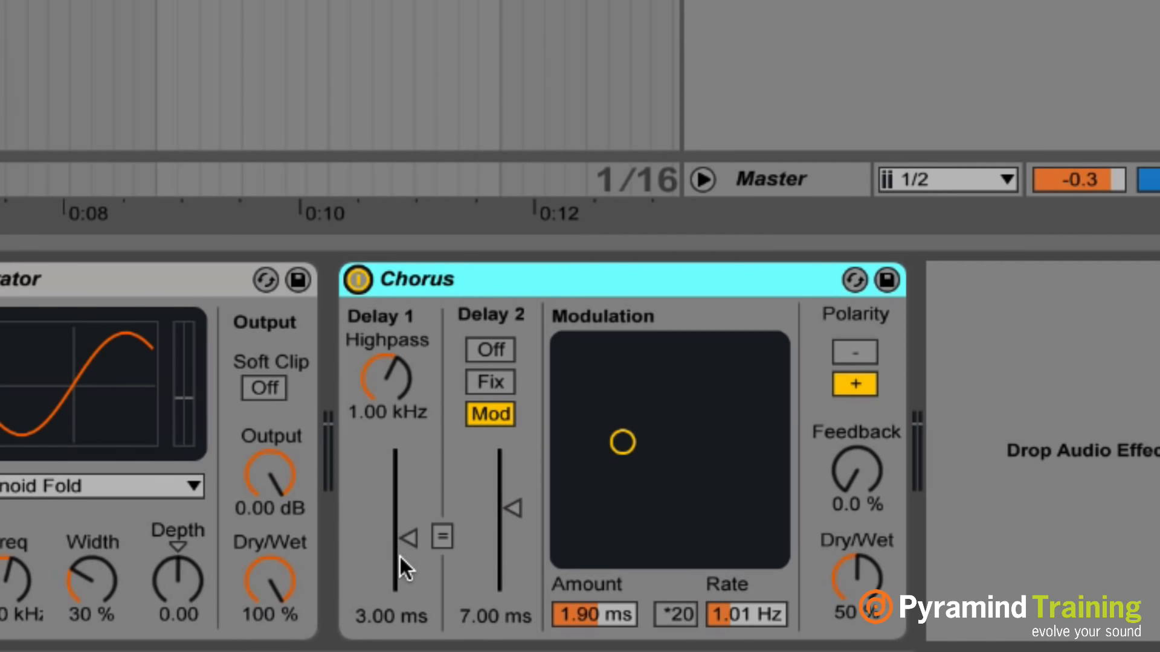
Set the Chorus's Delay 1 time to 3.90 ms and its Delay 2 time to 6.75 ms.
left_click_drag(400, 555, 400, 530)
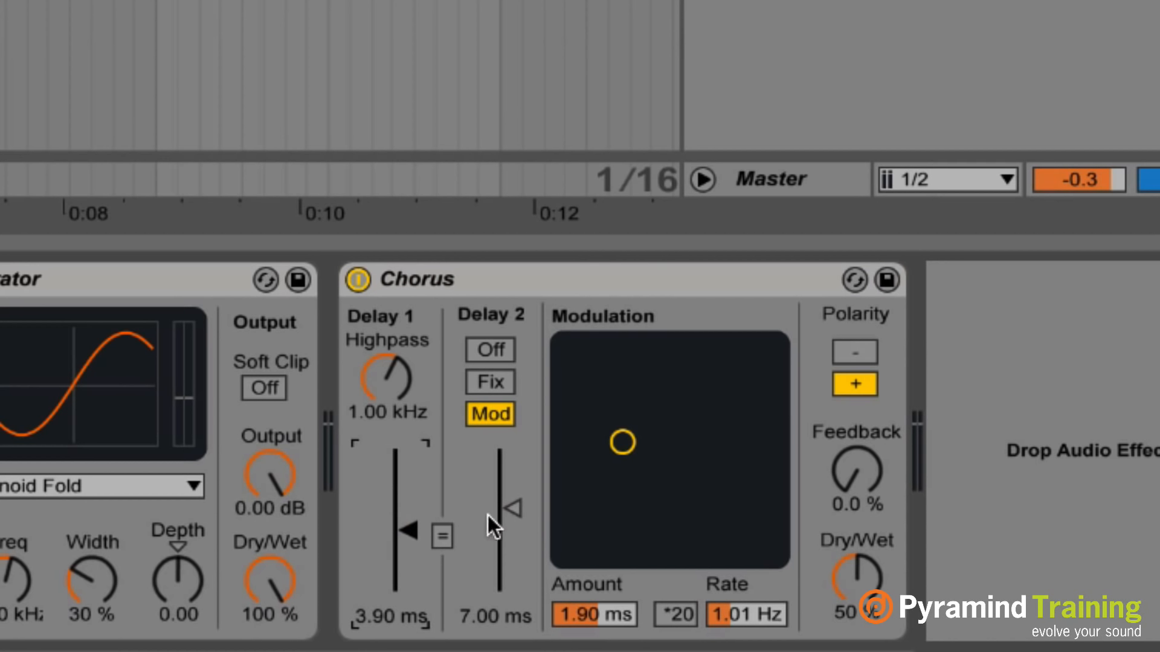
left_click(521, 517)
mouse_move(511, 500)
left_mouse_down()
mouse_move(512, 528)
mouse_move(513, 510)
left_mouse_up()
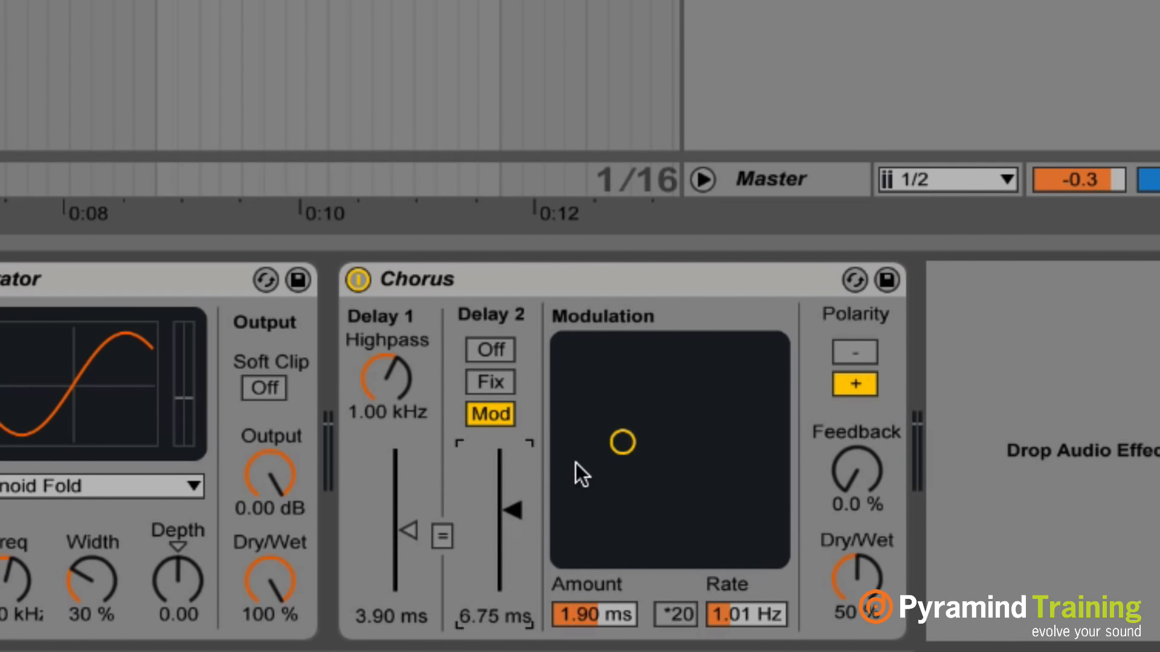
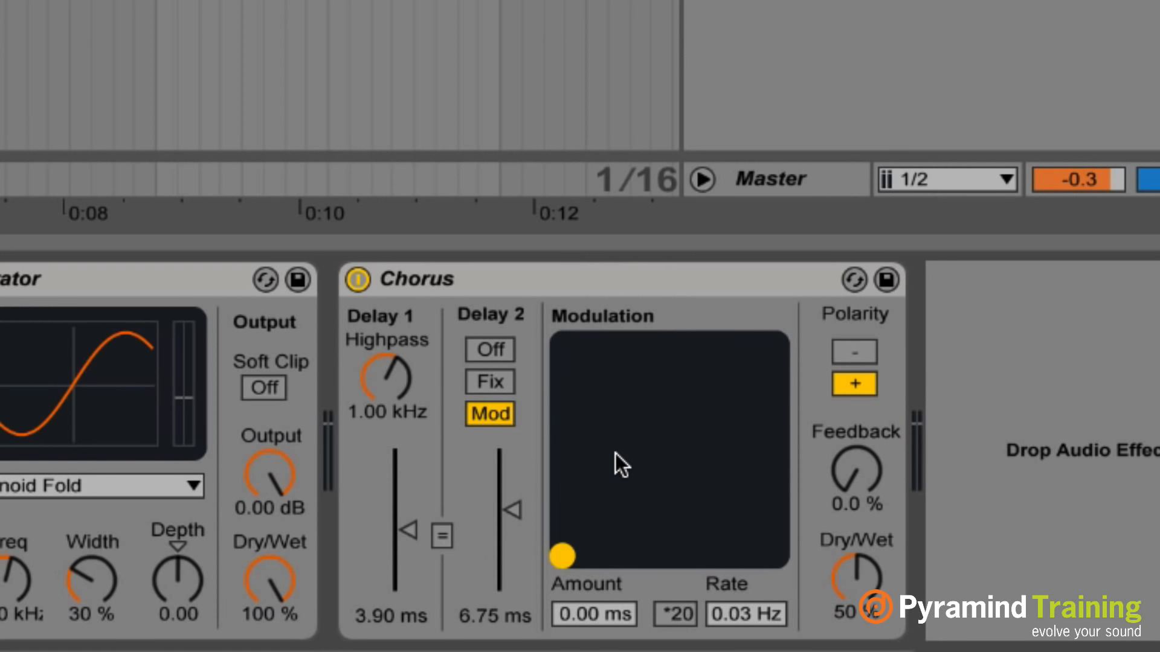
Set the Chorus modulation to an amount of 1.81 ms and a rate of 0.97 Hz, and adjust its dry/wet mix.
mouse_move(631, 444)
left_mouse_down()
mouse_move(622, 422)
mouse_move(616, 450)
mouse_move(634, 450)
mouse_move(611, 412)
mouse_move(608, 432)
mouse_move(635, 412)
mouse_move(610, 448)
mouse_move(632, 440)
mouse_move(634, 450)
mouse_move(621, 445)
left_mouse_up()
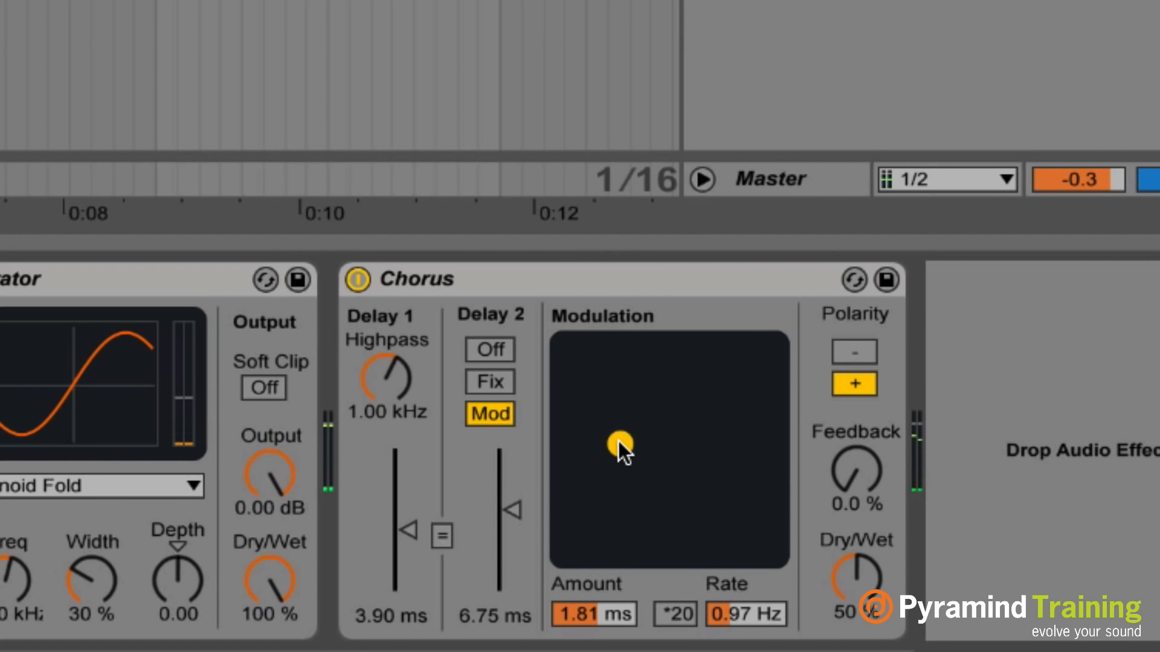
left_click(860, 580)
mouse_move(861, 580)
left_mouse_down()
mouse_move(860, 609)
mouse_move(865, 576)
left_mouse_up()
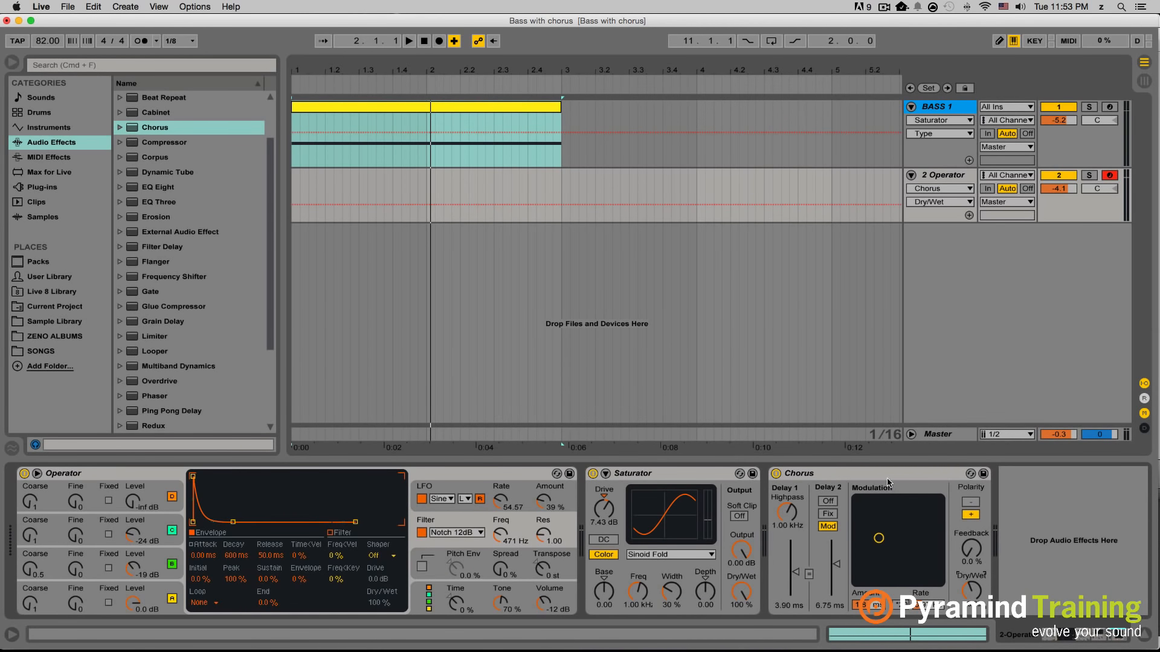
left_click(860, 479)
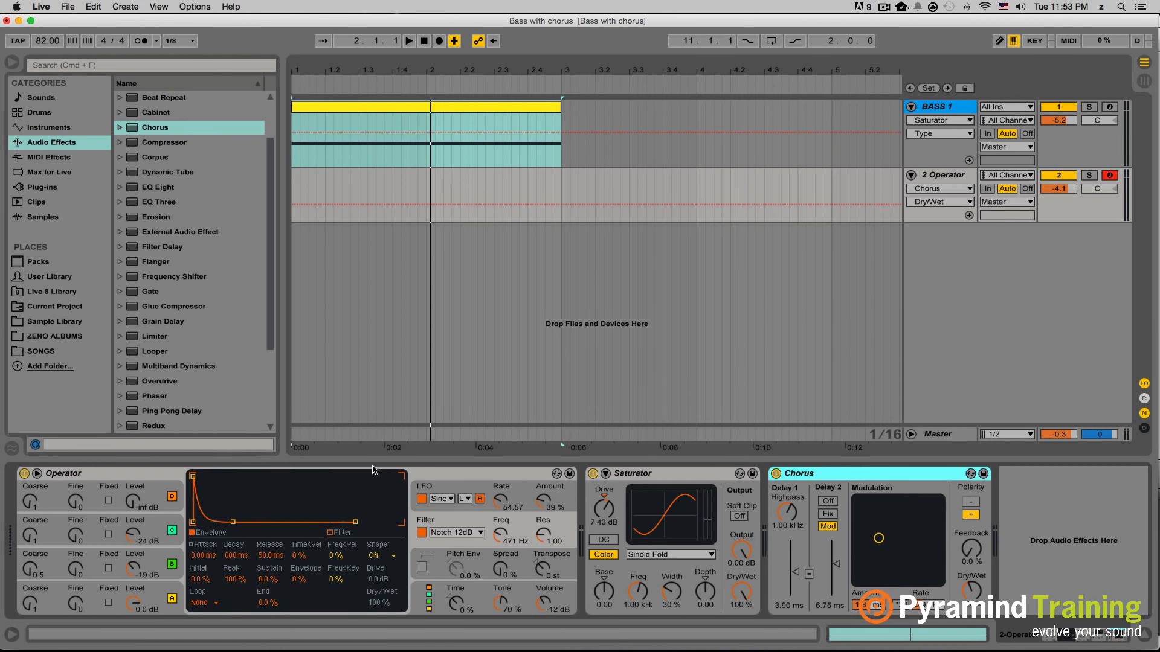
Group Operator, Saturator and Chorus into one Instrument Rack and show its macro controls.
left_click(462, 473, "shift")
key("super+g")
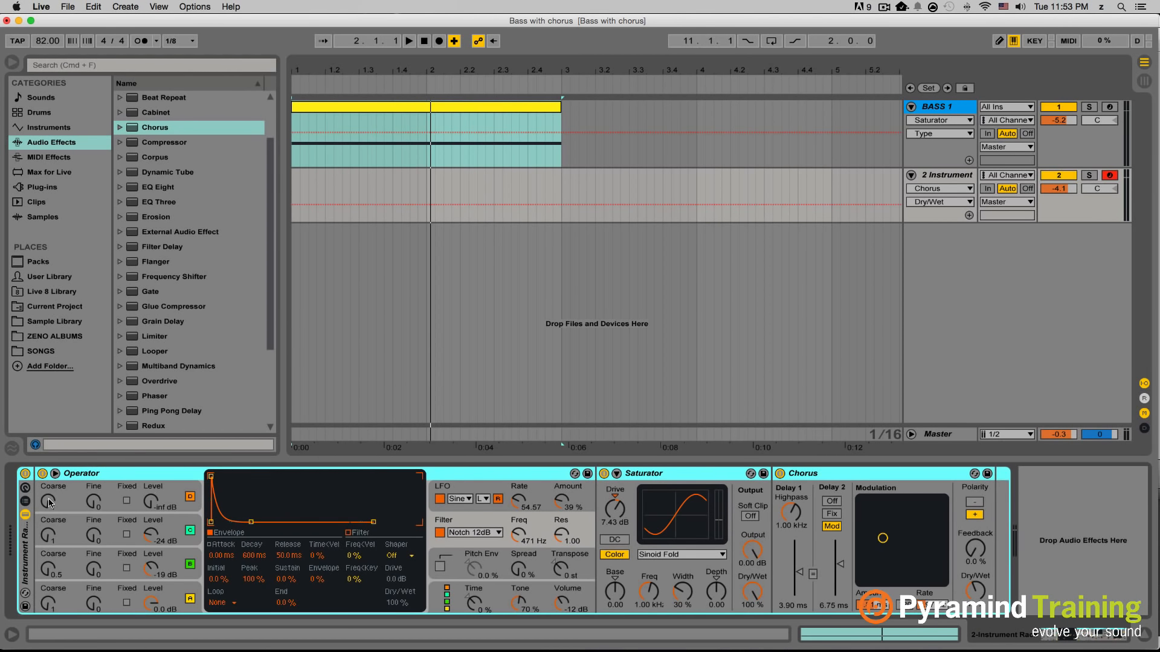
left_click(24, 489)
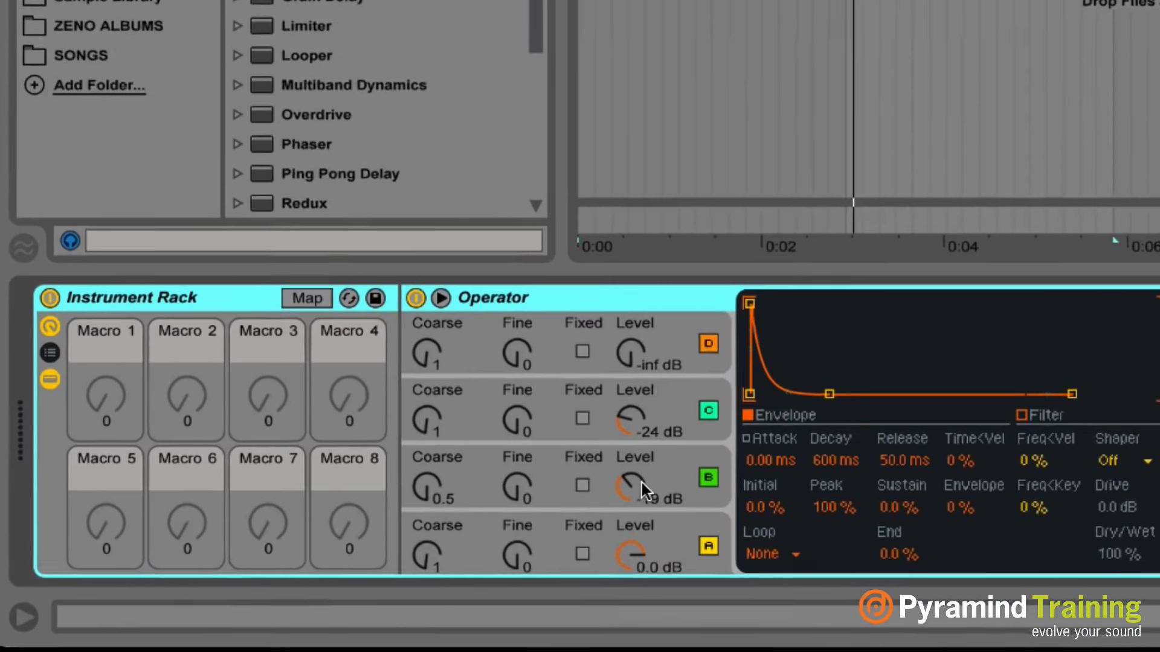
Map Operator's oscillator B level to Macro 1 and its oscillator C level to Macro 2.
right_click(318, 566)
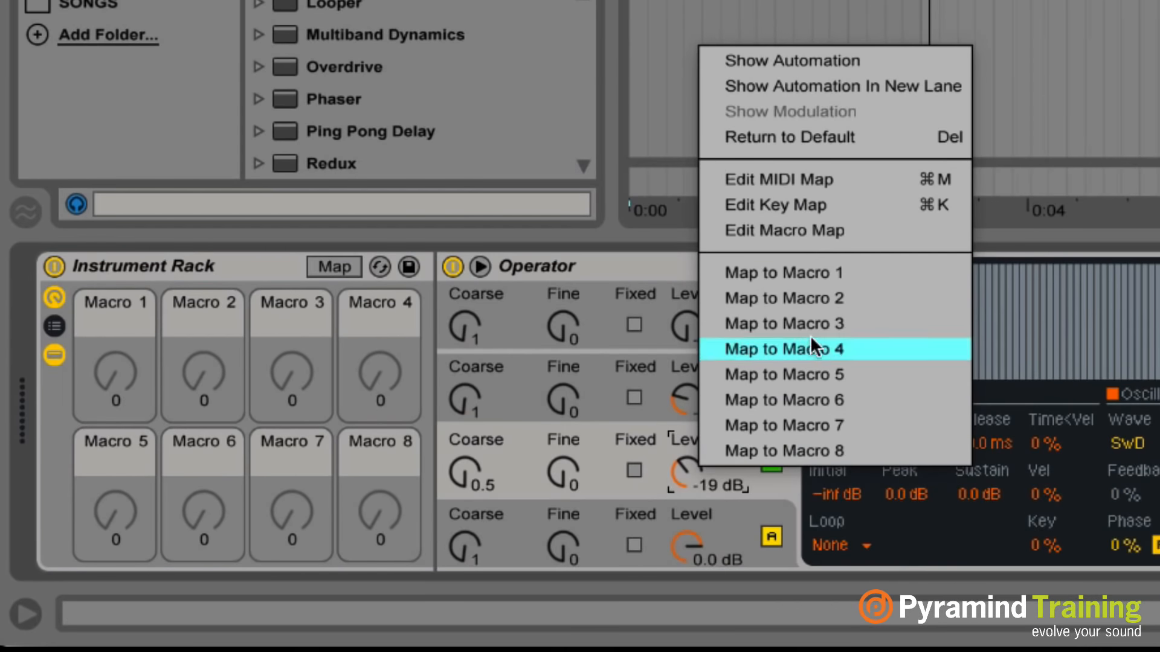
left_click(813, 276)
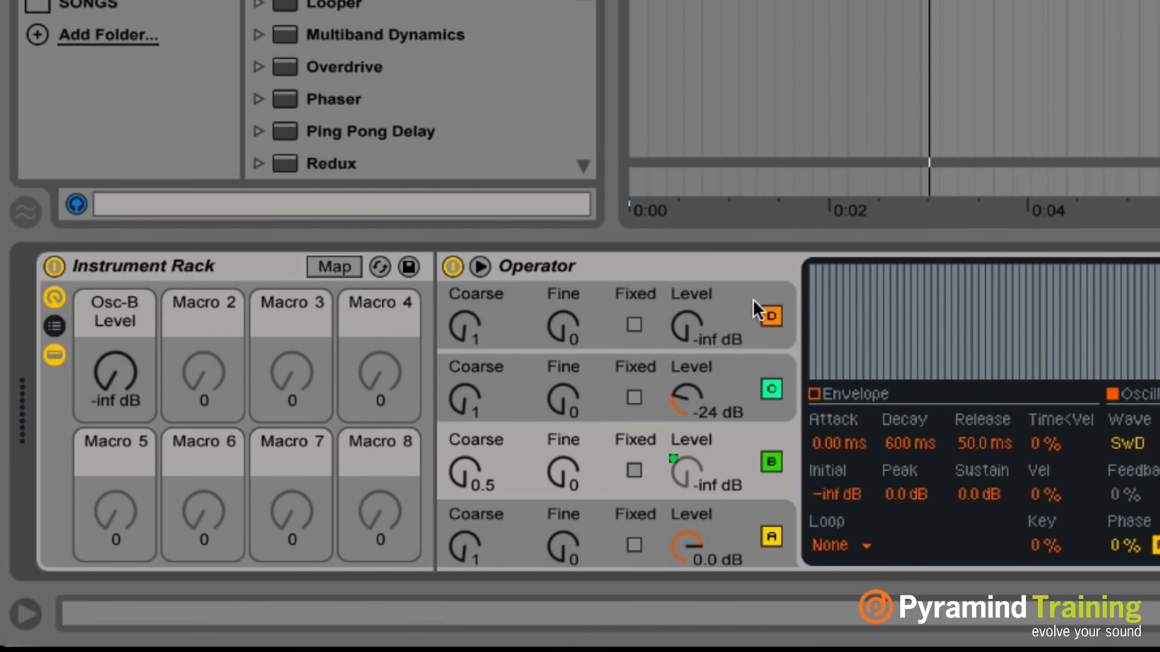
right_click(696, 401)
left_click(772, 226)
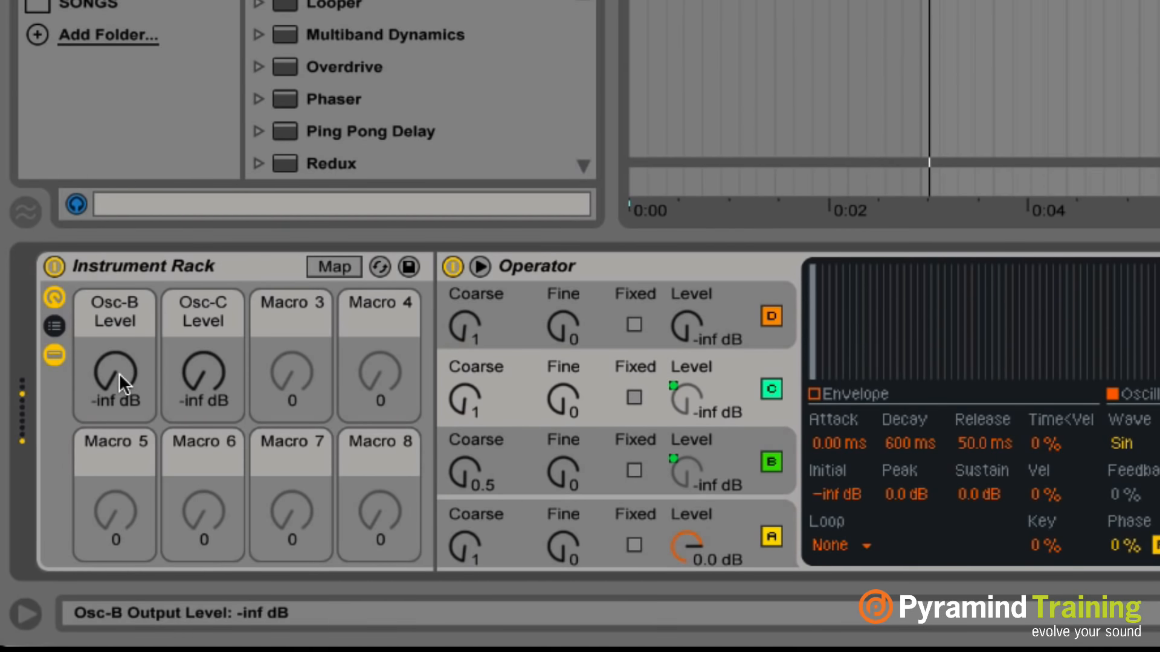
Set the Osc-B Level macro to -27 dB and the Osc-C Level macro to -16 dB.
left_click_drag(119, 380, 119, 340)
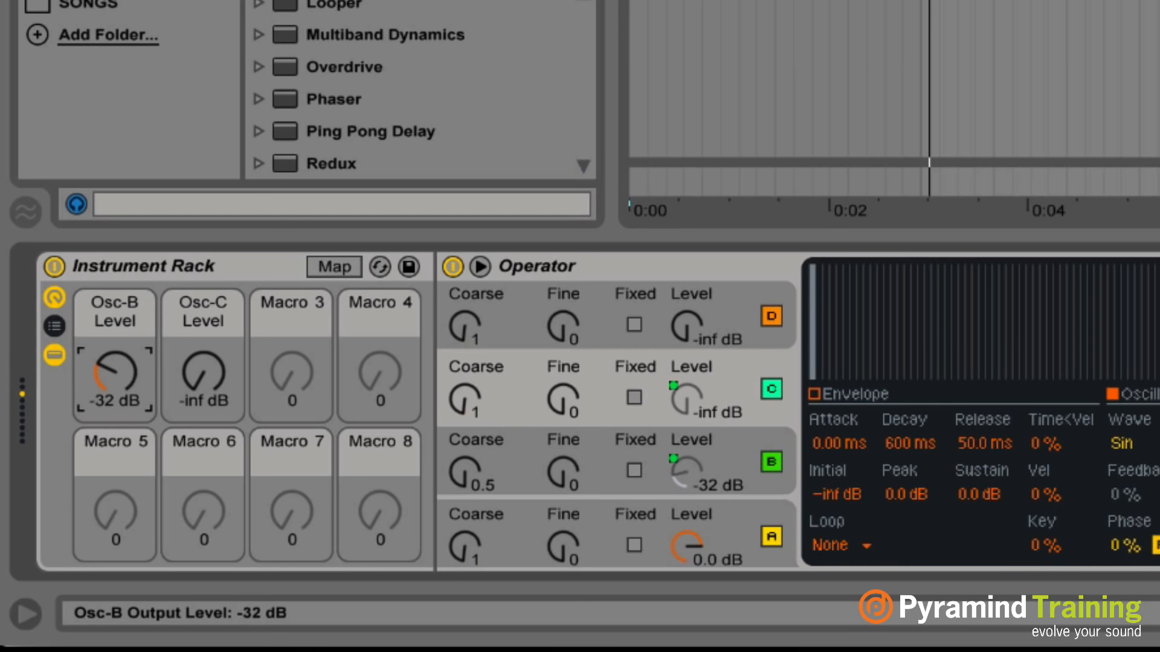
left_click_drag(215, 371, 215, 338)
mouse_move(103, 368)
left_mouse_down()
mouse_move(102, 338)
mouse_move(108, 364)
left_mouse_up()
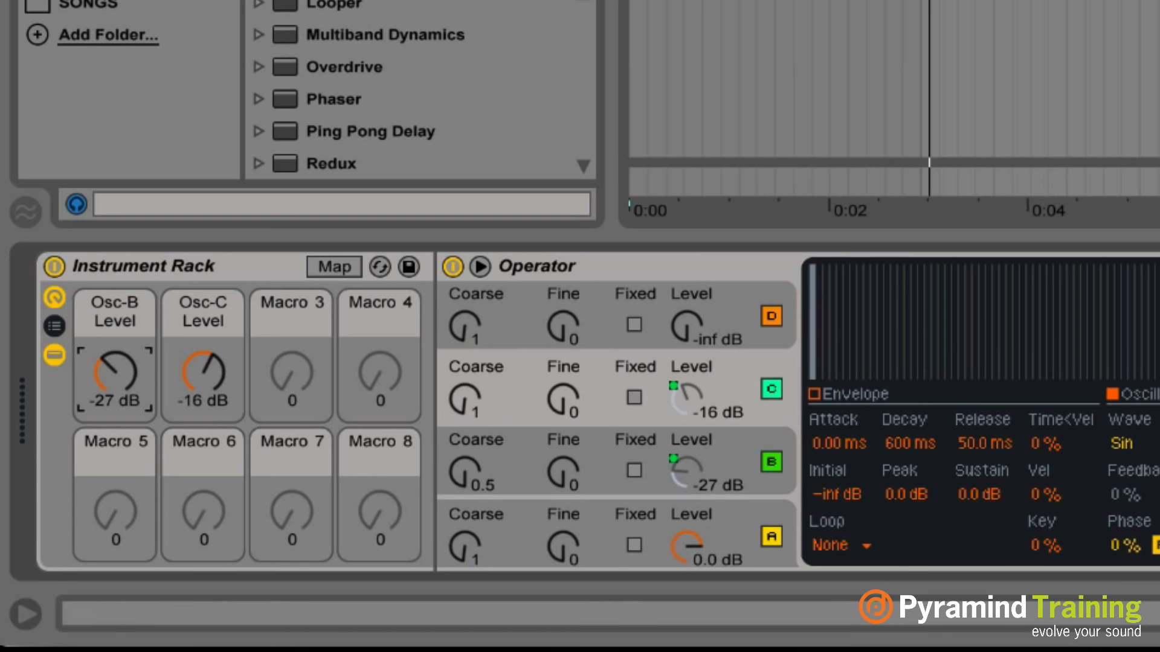
Map Operator's filter frequency to Macro 3 and set that macro to 251 Hz.
left_click(1159, 389)
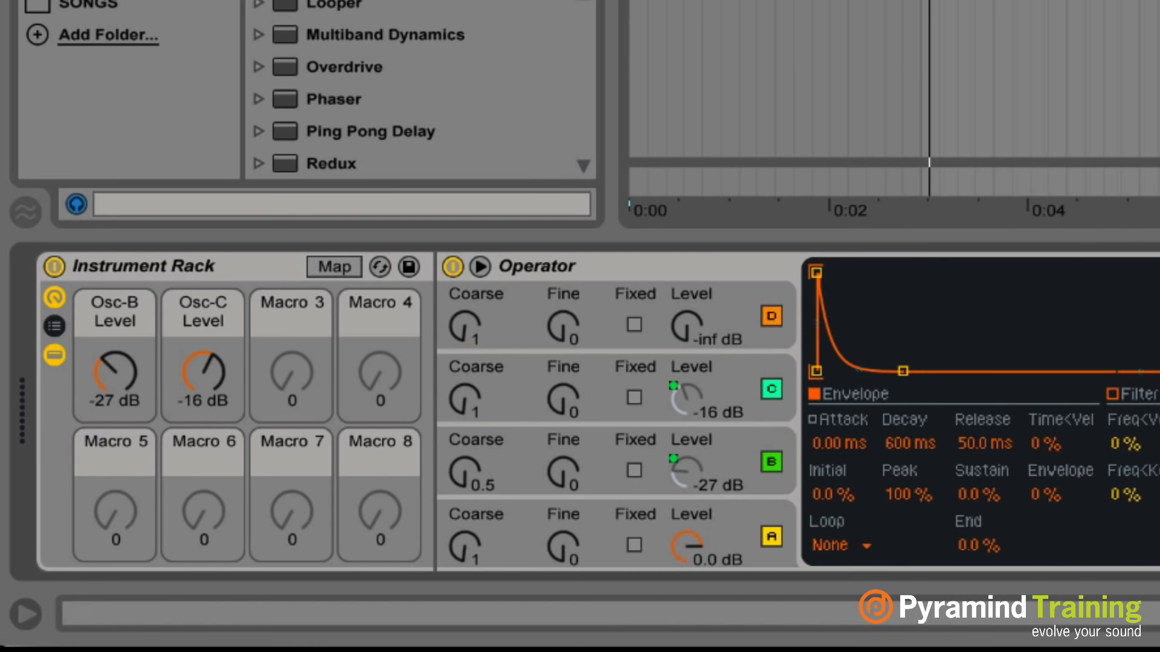
left_click(1159, 399)
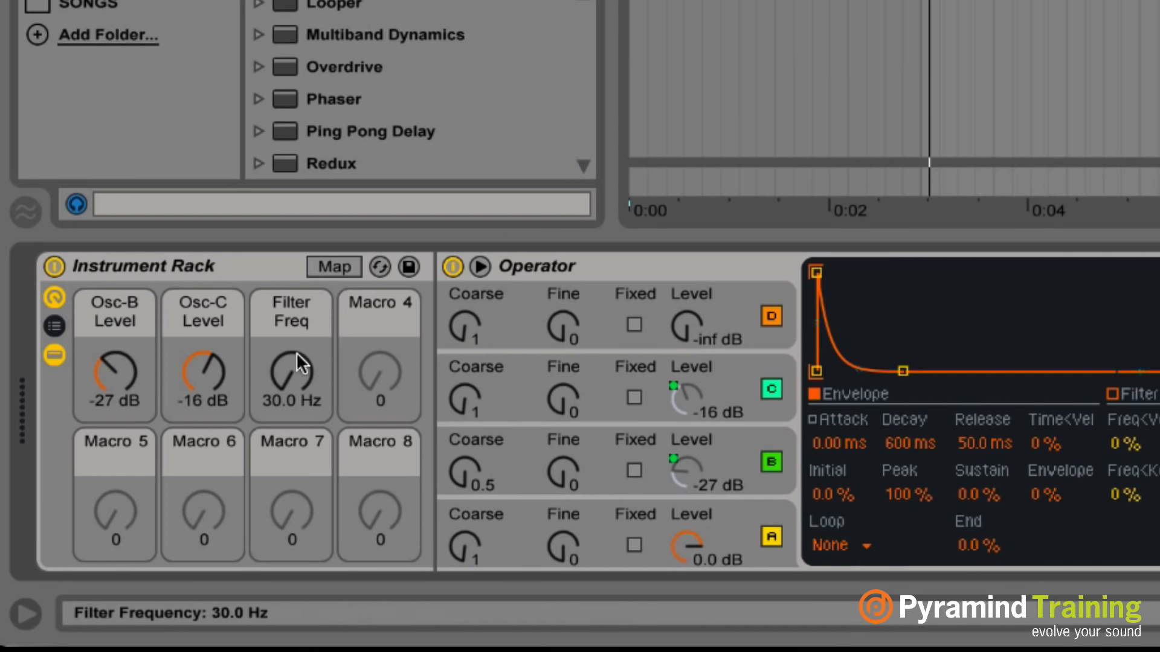
left_click_drag(290, 384, 291, 343)
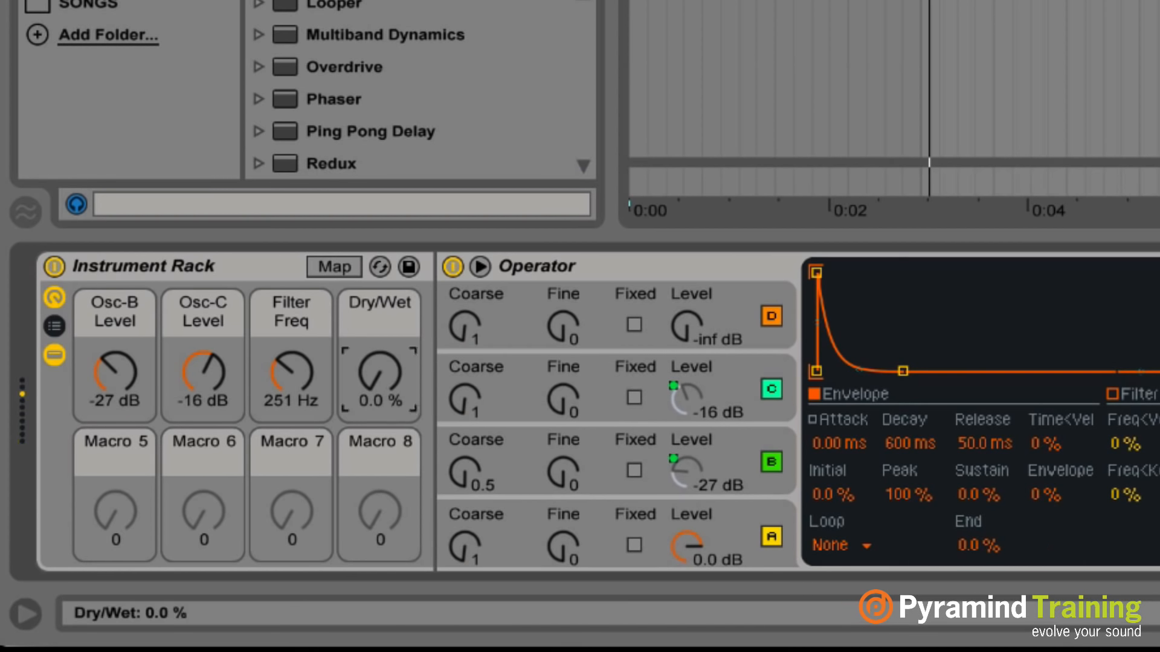
Set the rack macros to Dry/Wet 48 %, Filter Freq 1.47 kHz, Osc-C Level -32 dB and Osc-B Level -31 dB.
left_click_drag(380, 377, 380, 335)
left_click_drag(290, 372, 203, 395)
left_click_drag(83, 371, 106, 368)
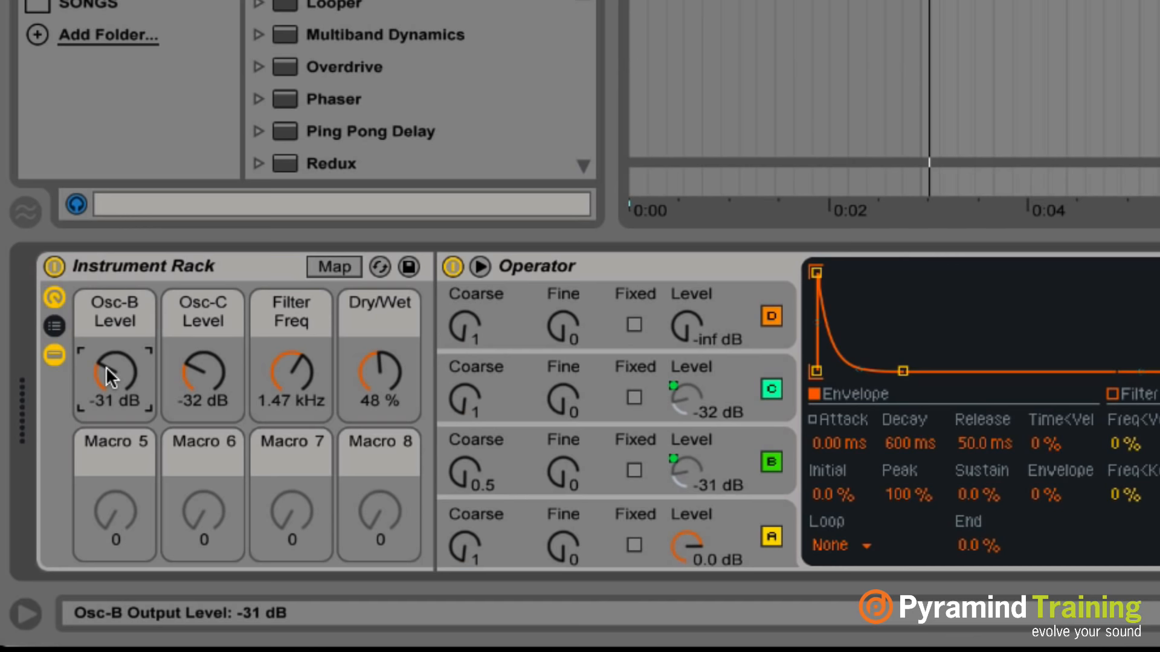
Give the Instrument Rack a new name starting with "Choru".
left_click(205, 263)
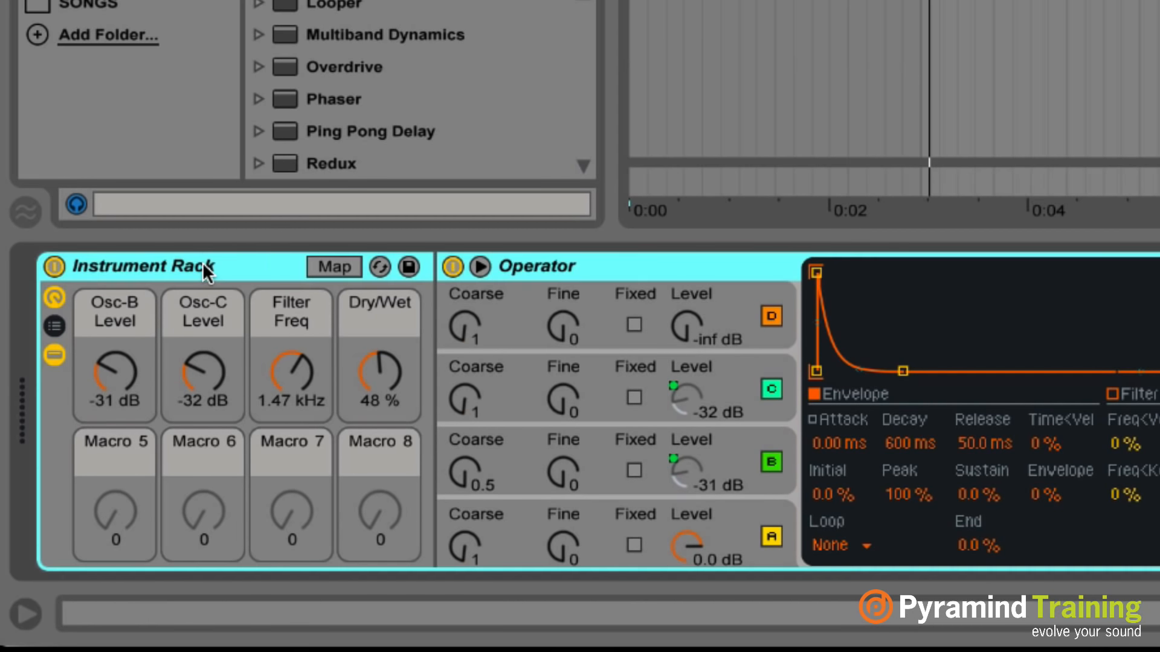
key("super+r")
type("C")
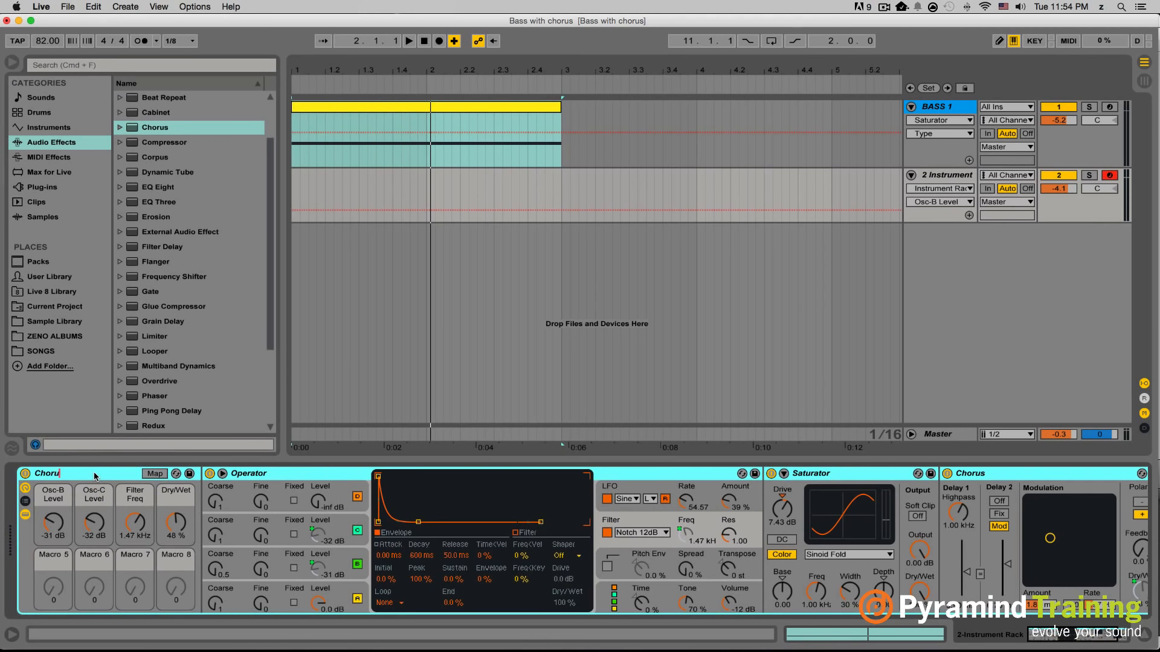
key("Return")
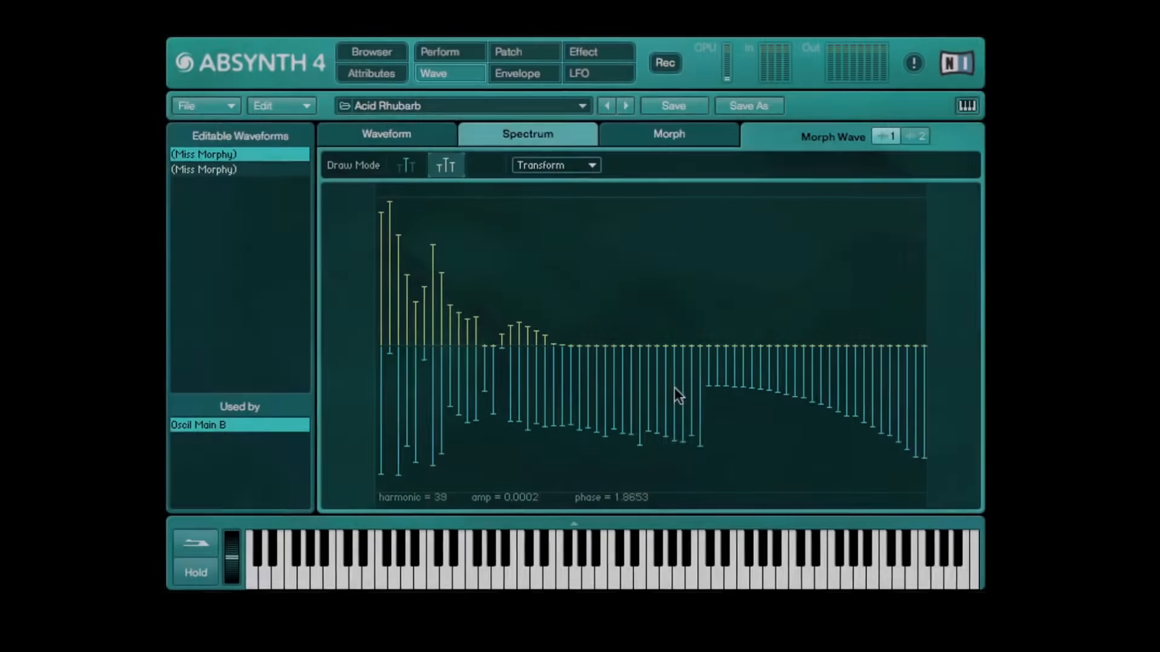
left_click_drag(674, 387, 543, 433)
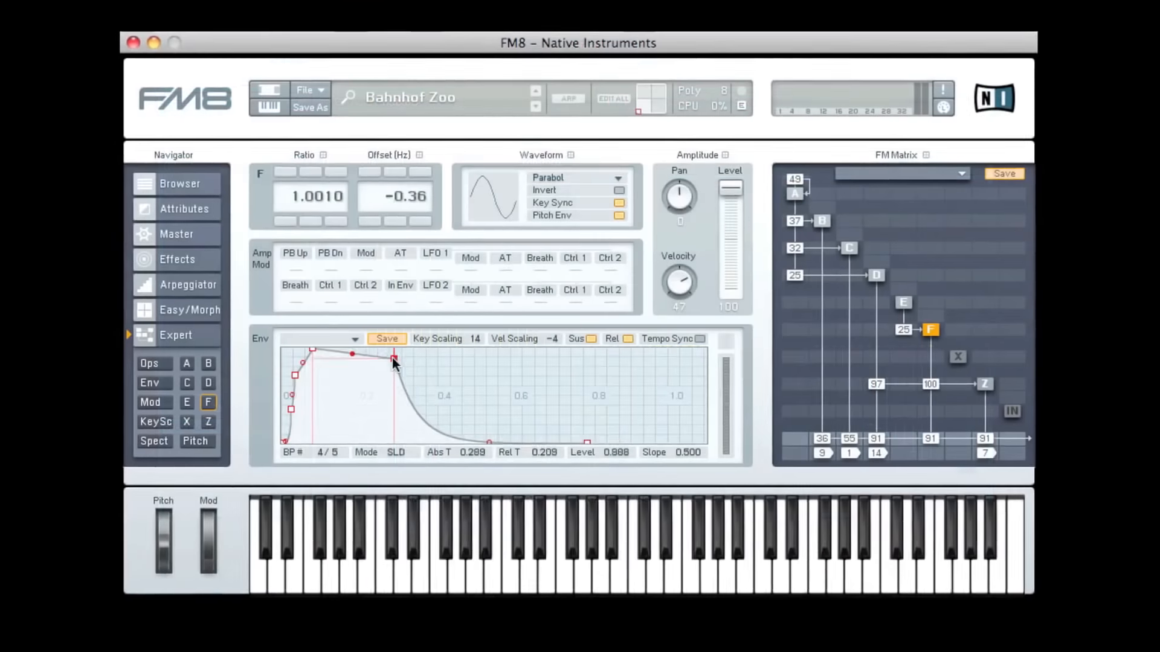
left_click_drag(392, 358, 435, 378)
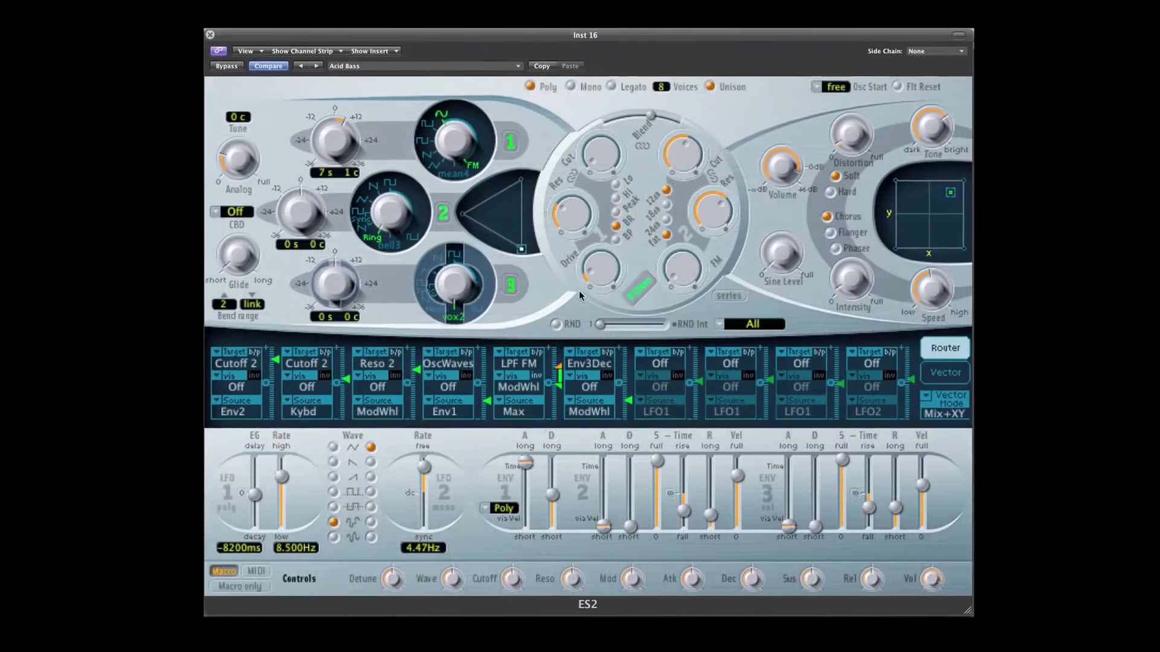
left_click(728, 295)
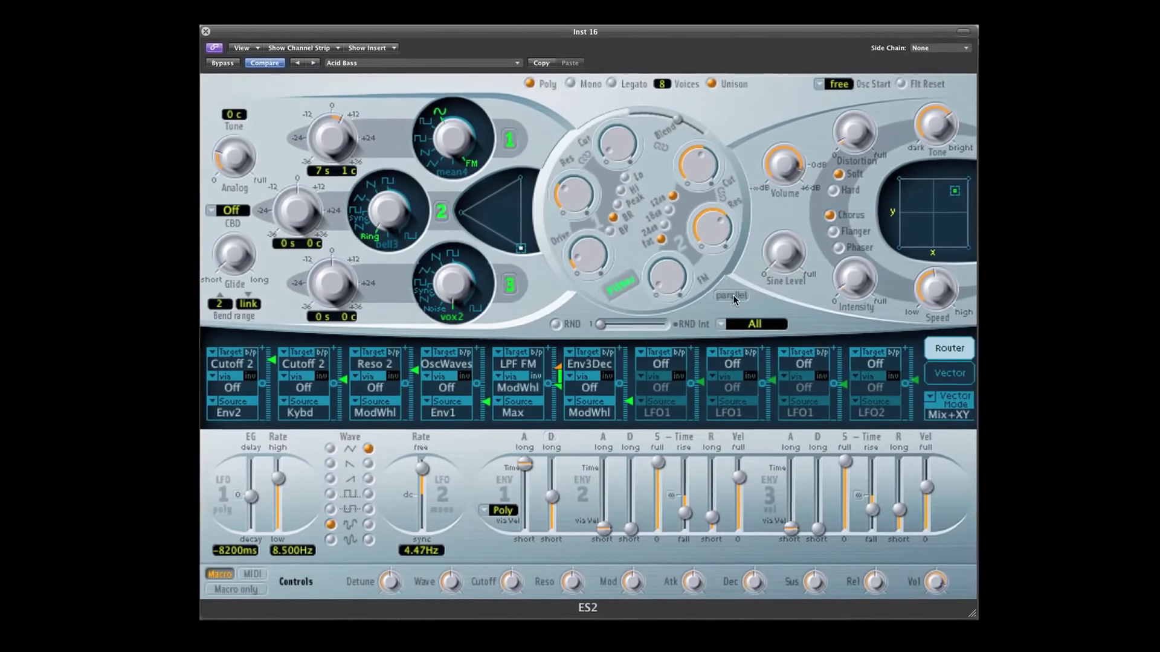